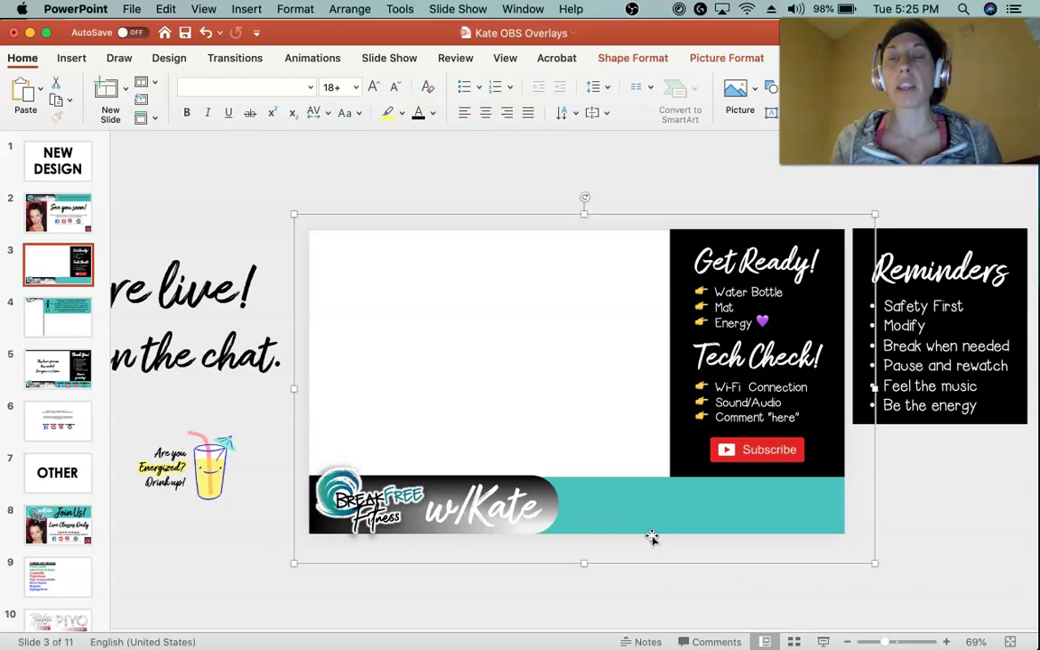
Step: Try to save the grouped frame as a PNG picture in the presenter's folder within OBS Work, and cancel the save
left_click_drag(652, 537, 676, 518)
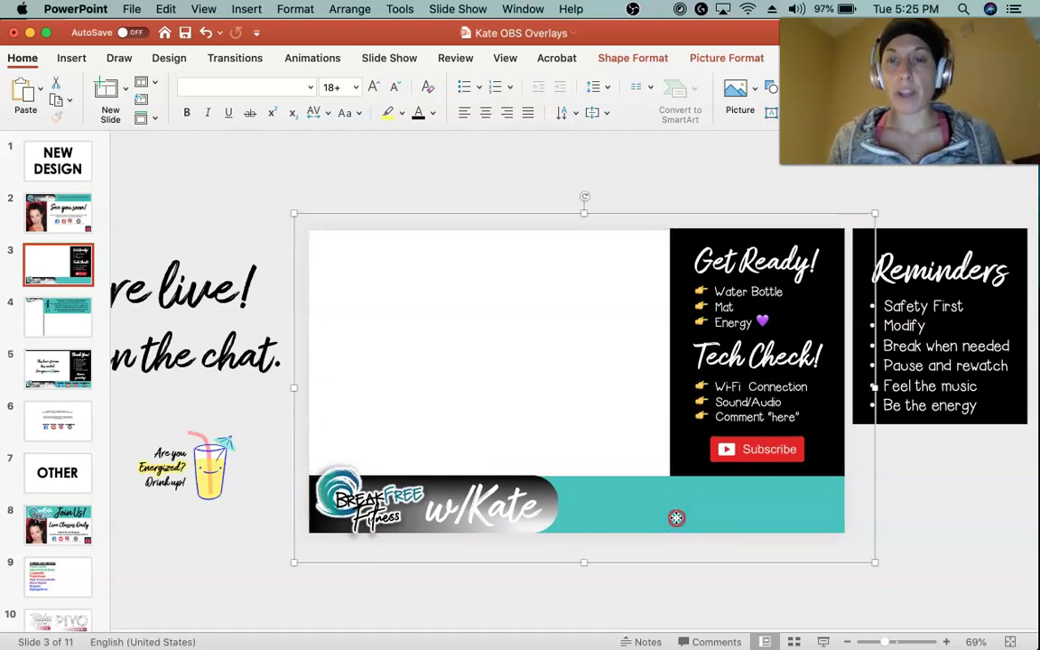
right_click(676, 518)
left_click(736, 527)
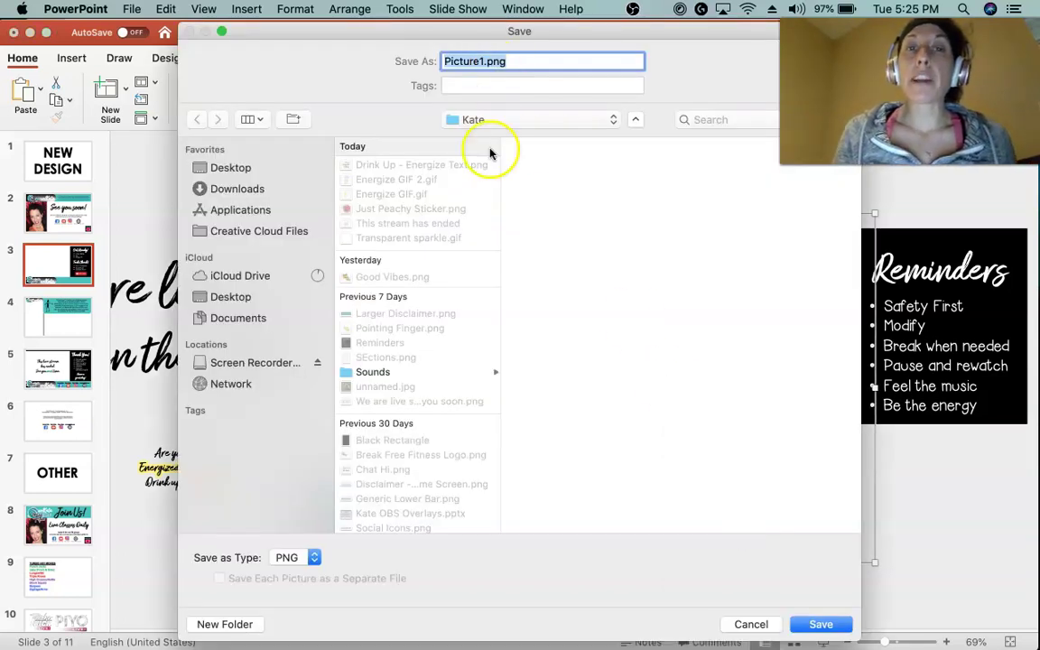
left_click(221, 318)
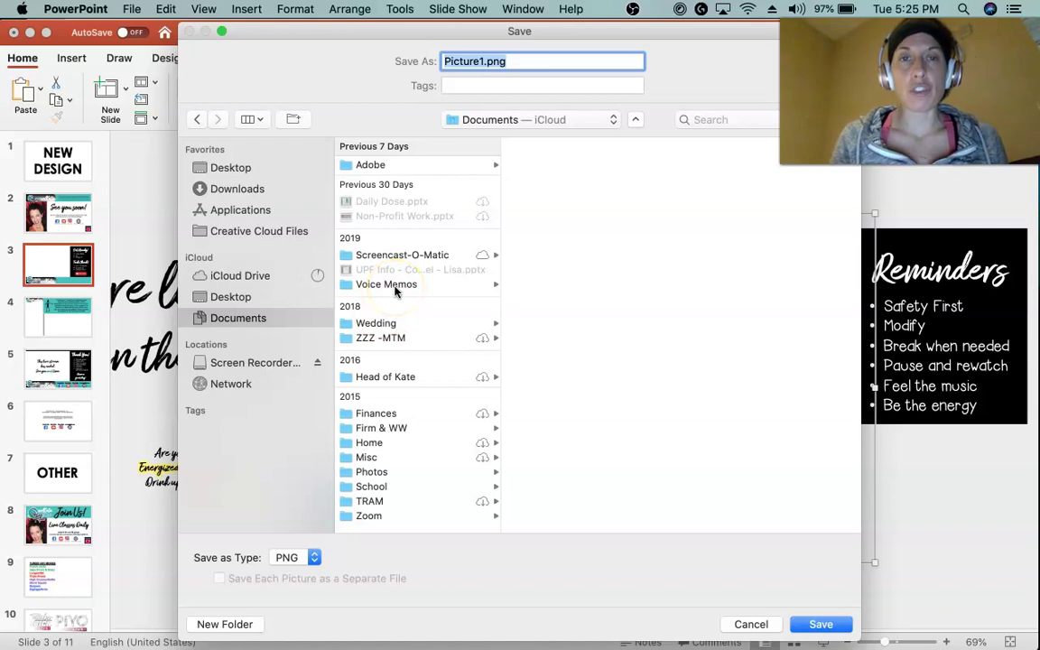
left_click(393, 376)
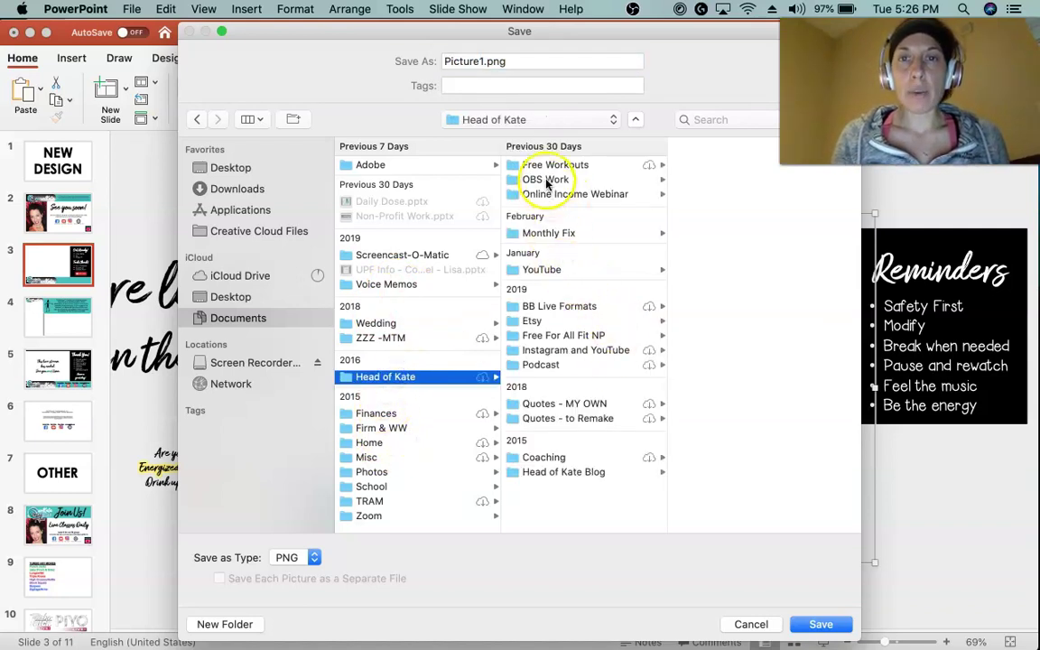
left_click(546, 180)
left_click(695, 233)
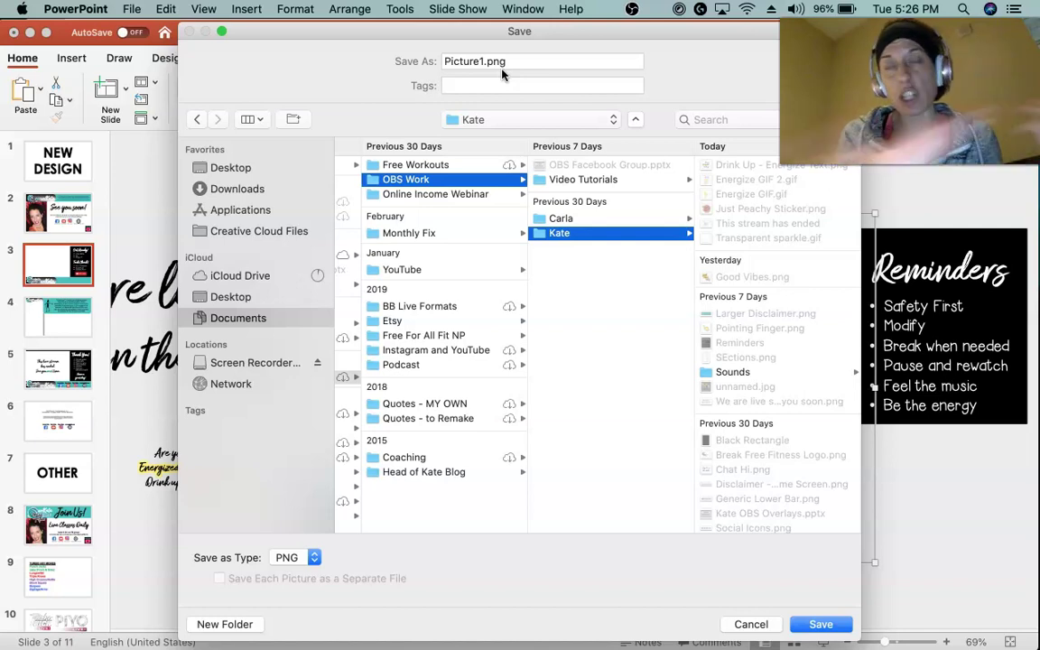
left_click(487, 73)
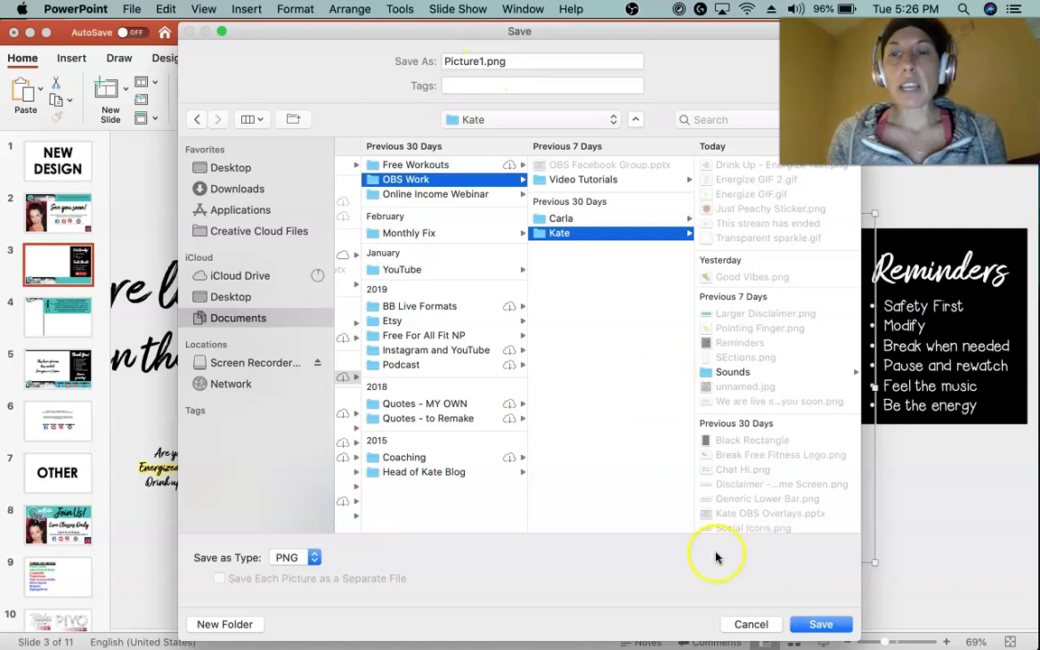
left_click(749, 623)
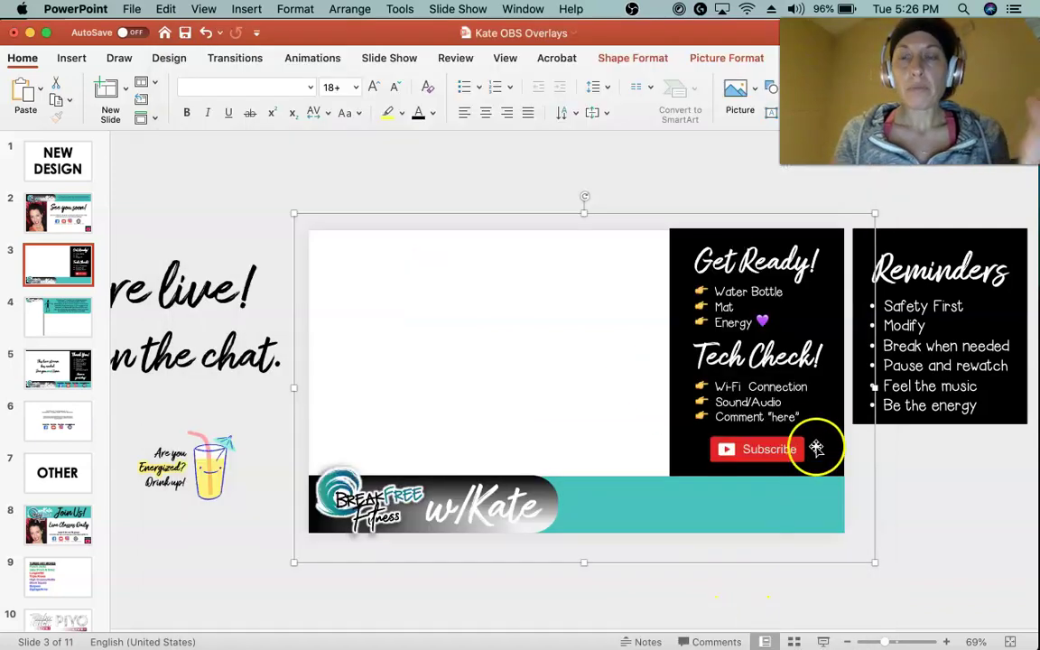
Step: Move the "We are live! Say Hi in the chat." text box onto the white area of slide 3
left_click(215, 322)
left_click_drag(192, 259, 548, 251)
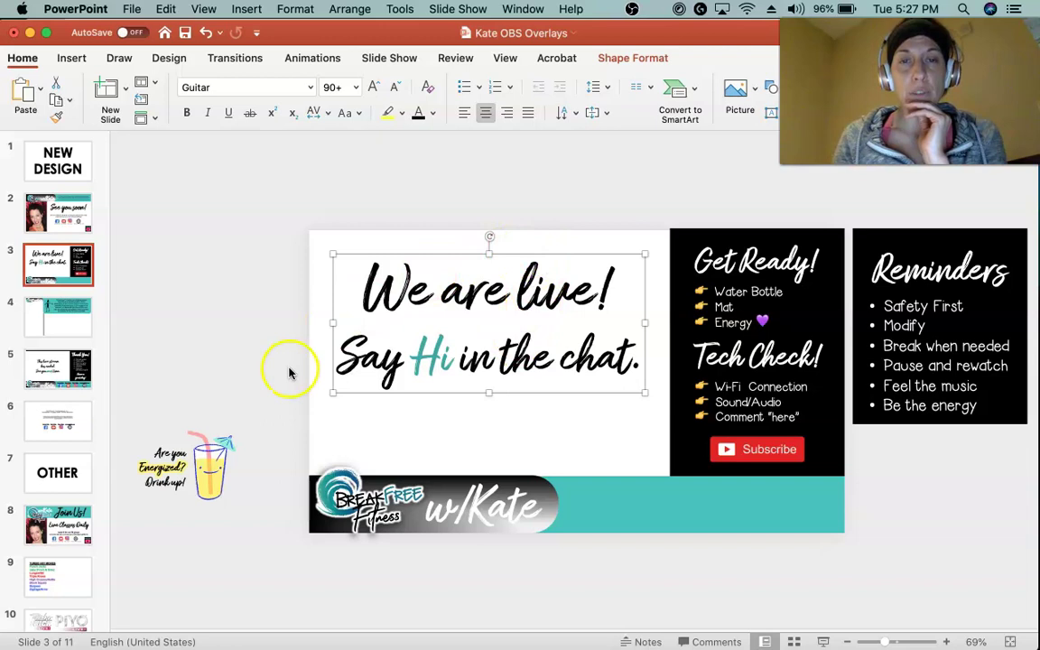
left_click(509, 185)
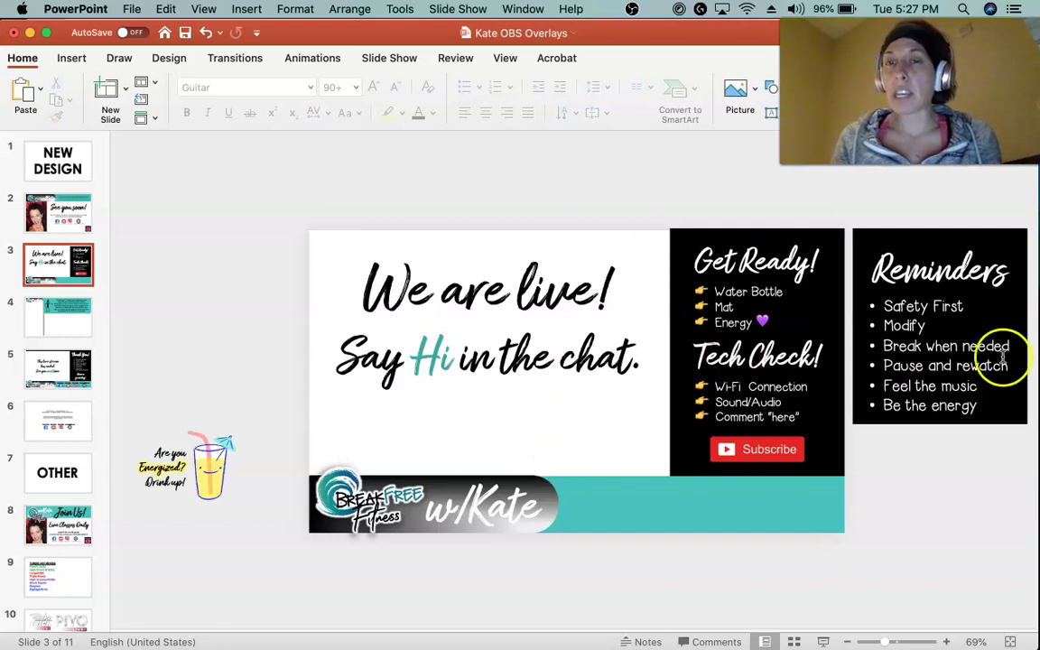
Step: Group the black rectangle and the Reminders text beside slide 3 into one object
left_click_drag(863, 226, 1016, 383)
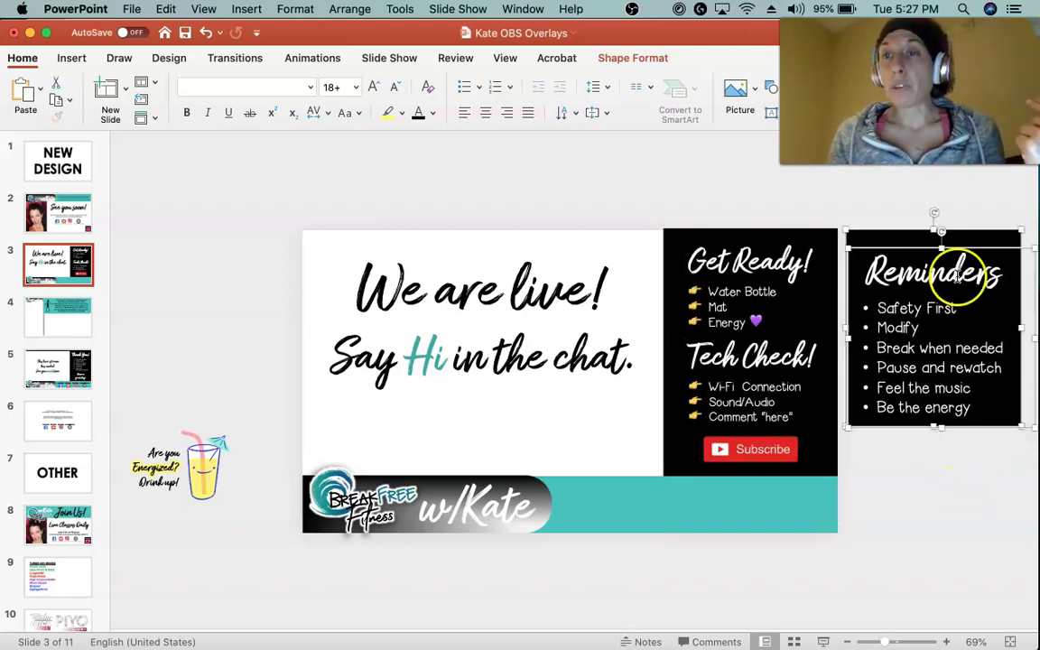
left_click(892, 278)
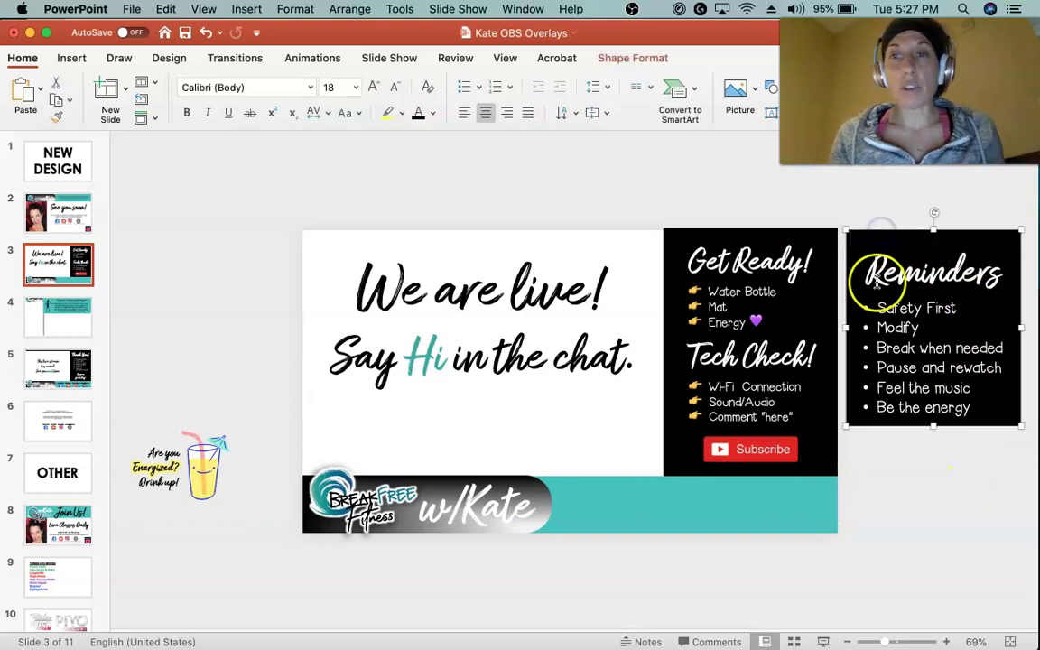
left_click(890, 274)
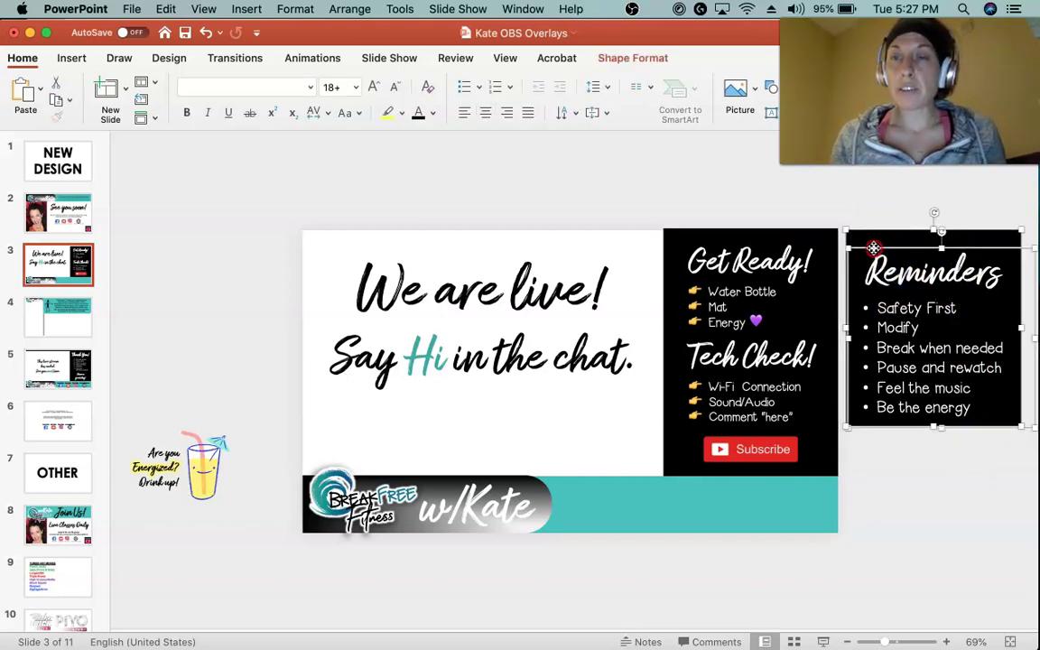
right_click(874, 248)
mouse_move(930, 316)
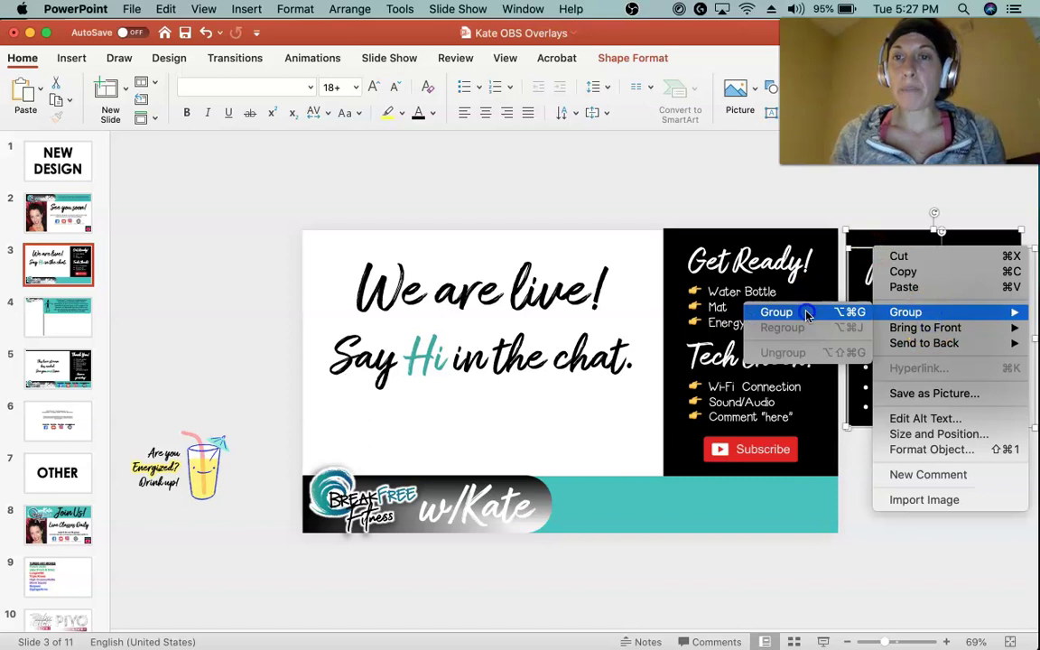
left_click(774, 312)
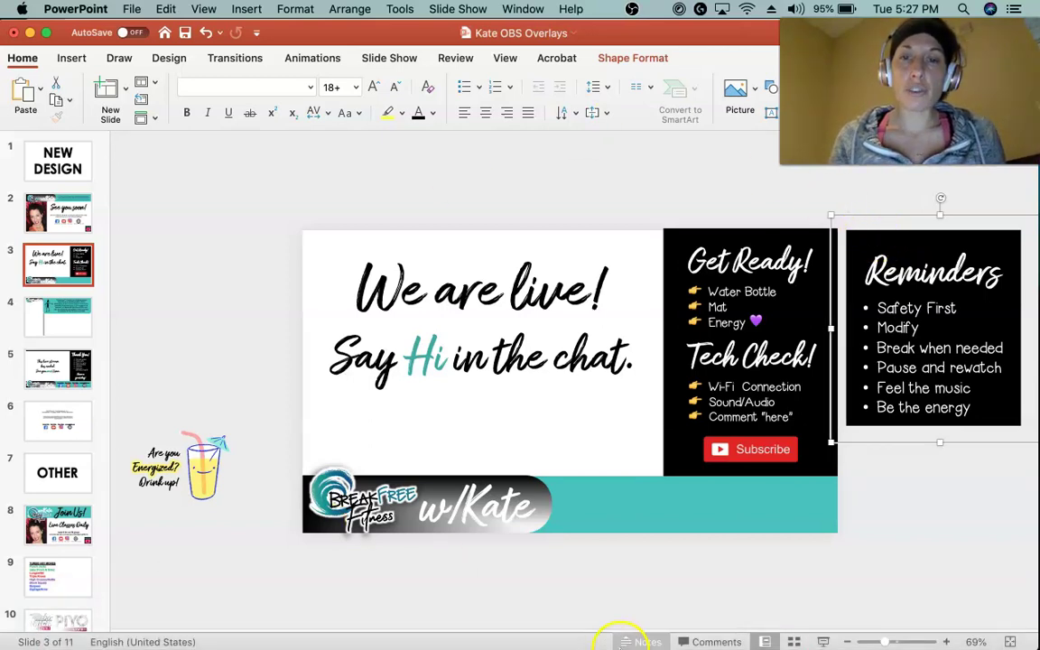
Step: Switch to OBS, show the Welcome scene and shift the OBS window aside so the PowerPoint Reminders graphic stays in view
left_click(686, 632)
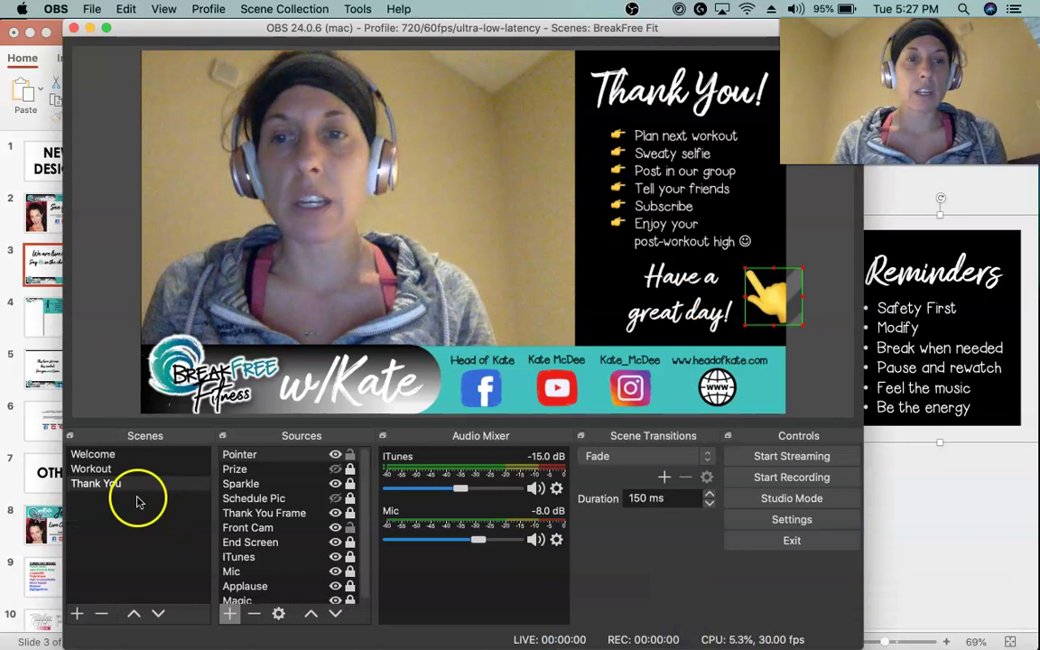
left_click(95, 454)
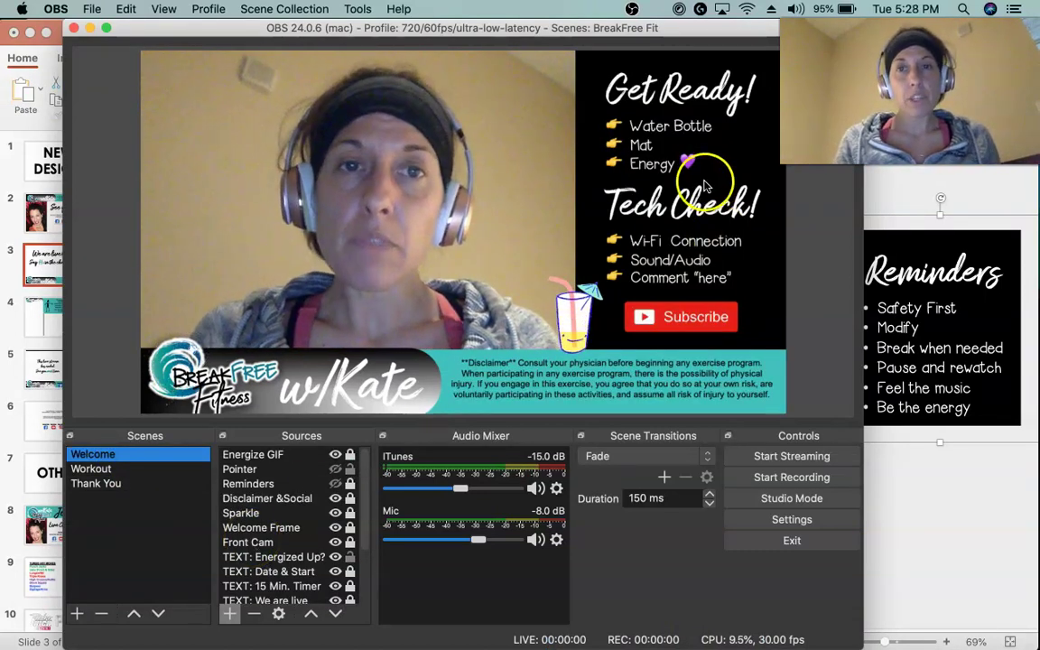
left_click_drag(433, 28, 390, 28)
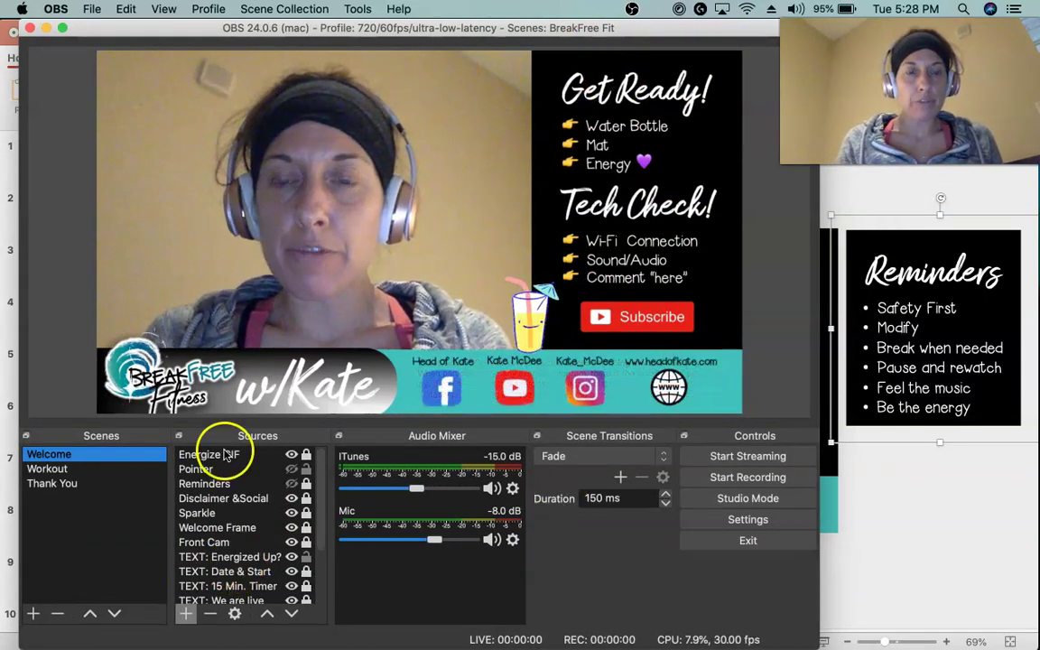
Step: Unlock the Welcome Frame source in the Welcome scene, nudge the frame slightly upward and deselect it
scroll(227, 474, "down", 4)
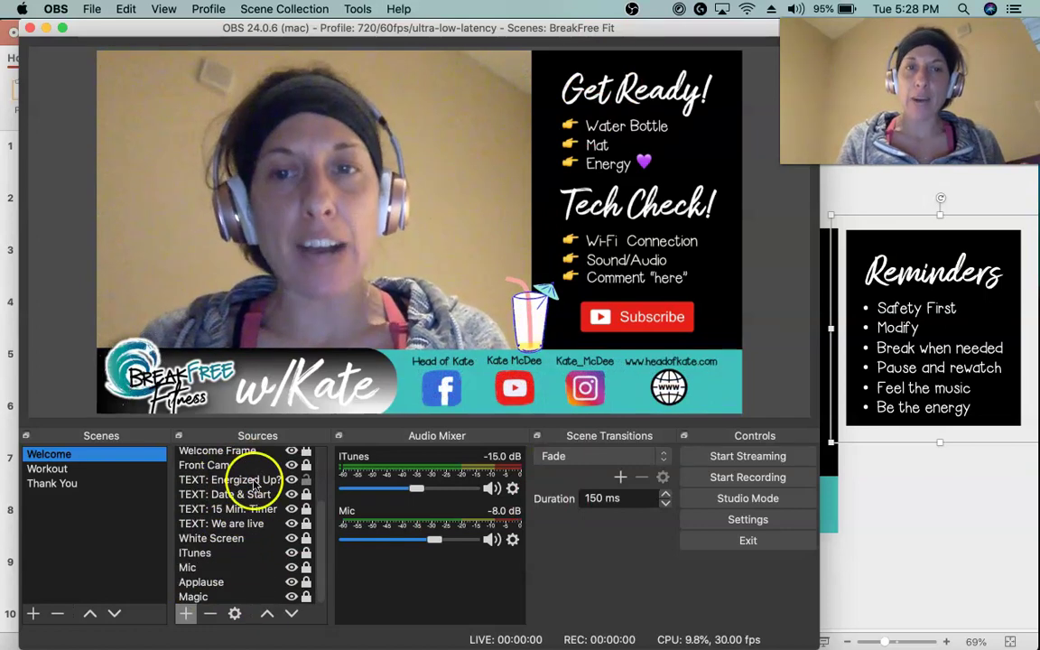
scroll(255, 524, "up", 2)
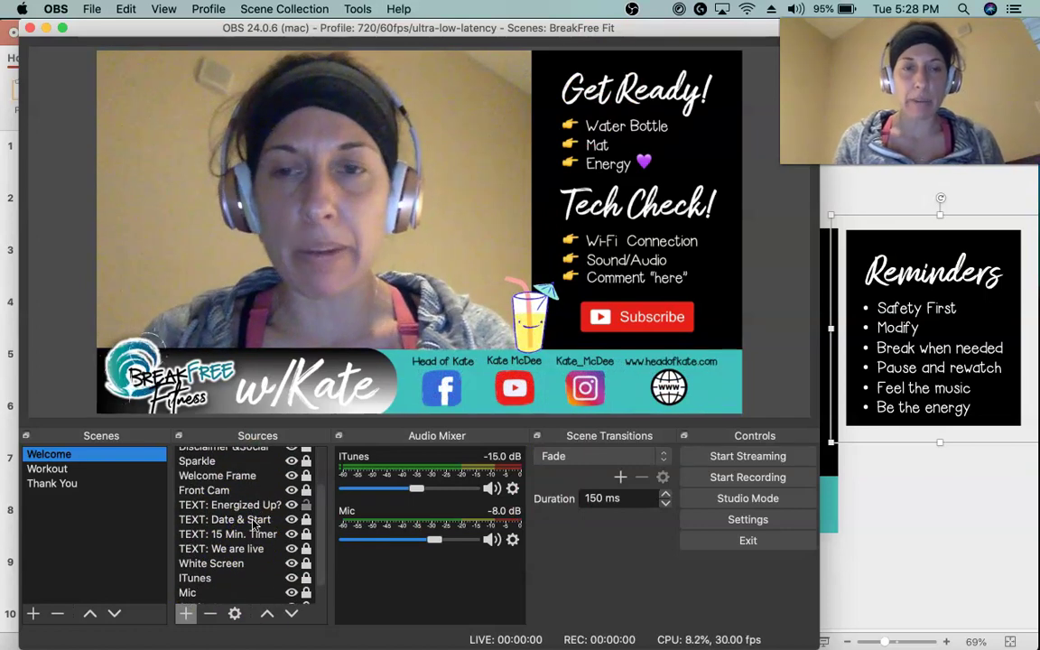
left_click(221, 491)
left_click(242, 476)
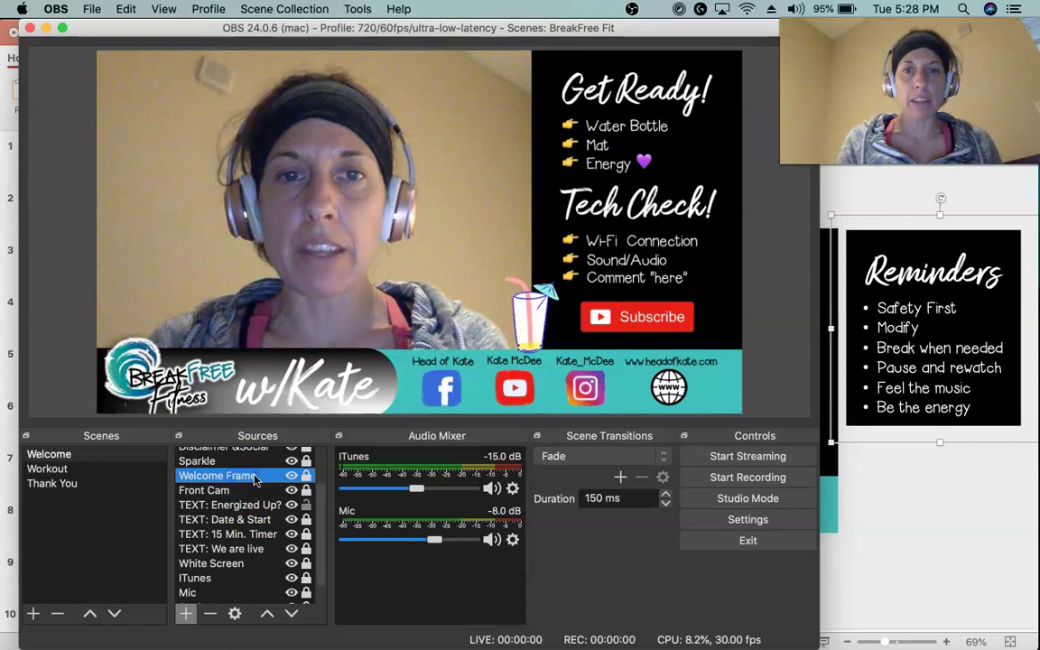
left_click(307, 476)
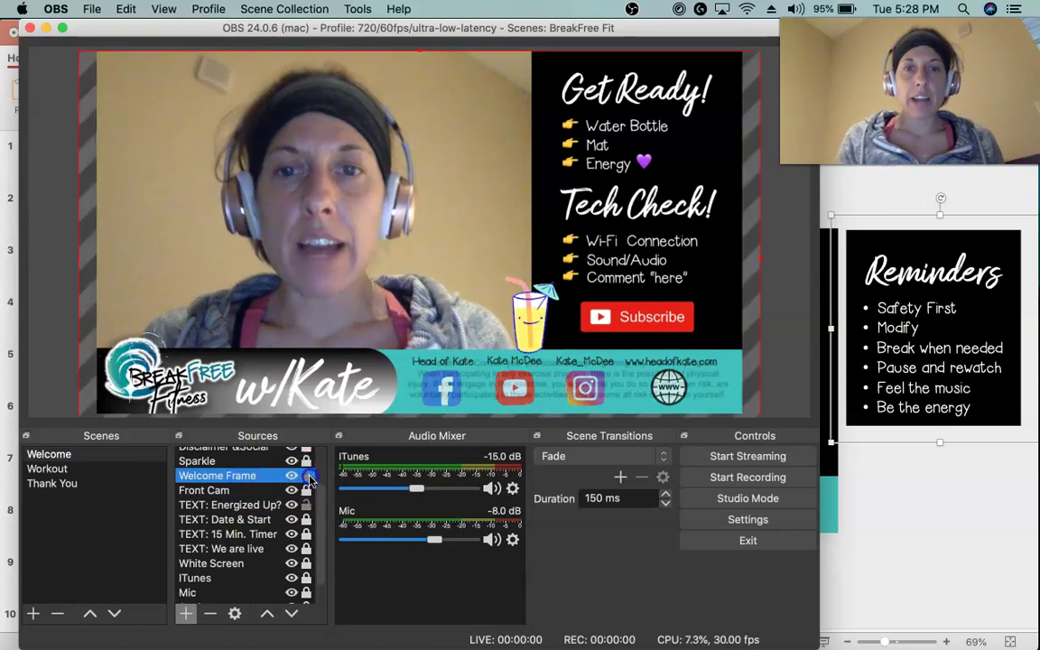
mouse_move(659, 232)
left_mouse_down()
mouse_move(666, 252)
mouse_move(613, 195)
mouse_move(453, 265)
mouse_move(462, 244)
mouse_move(625, 237)
mouse_move(568, 183)
mouse_move(650, 192)
mouse_move(663, 228)
left_mouse_up()
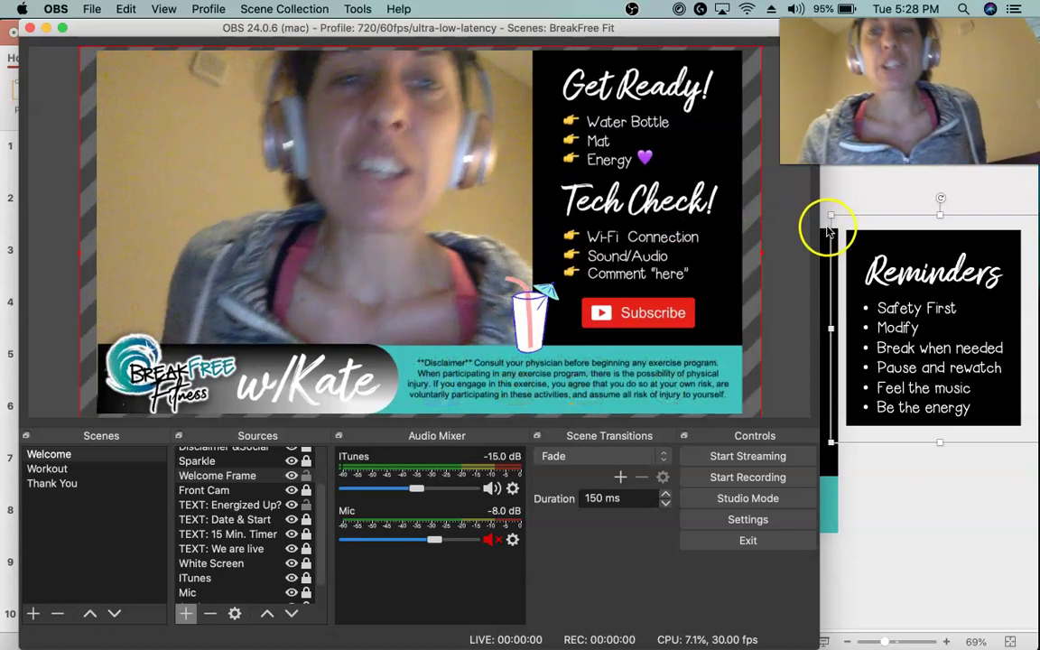
left_click(785, 236)
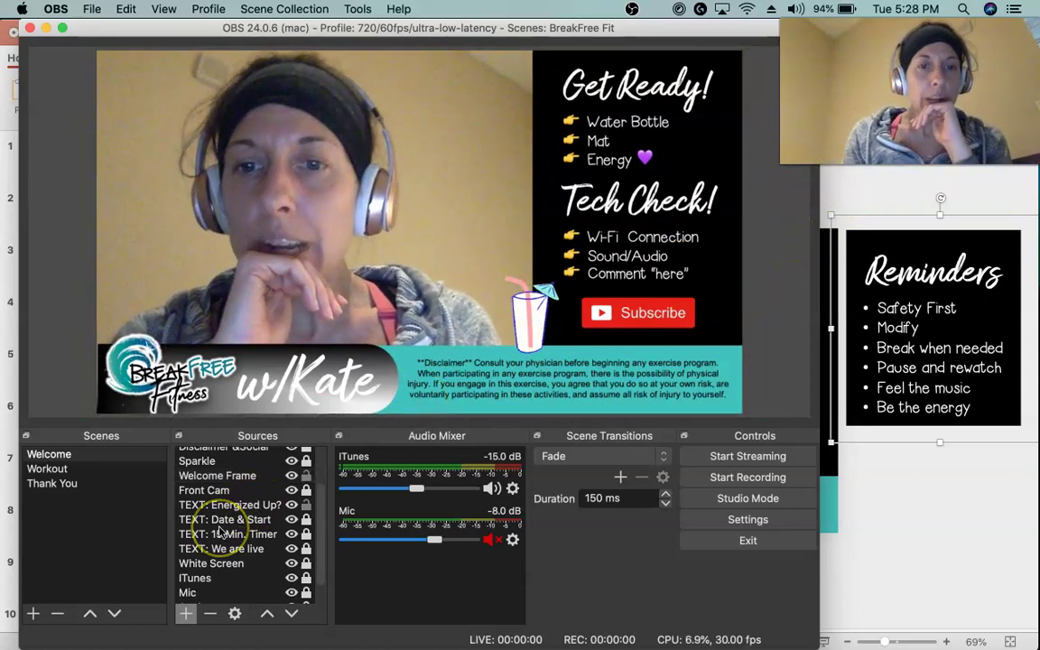
Step: Make the hidden Reminders source visible in the Welcome scene
scroll(219, 533, "up", 4)
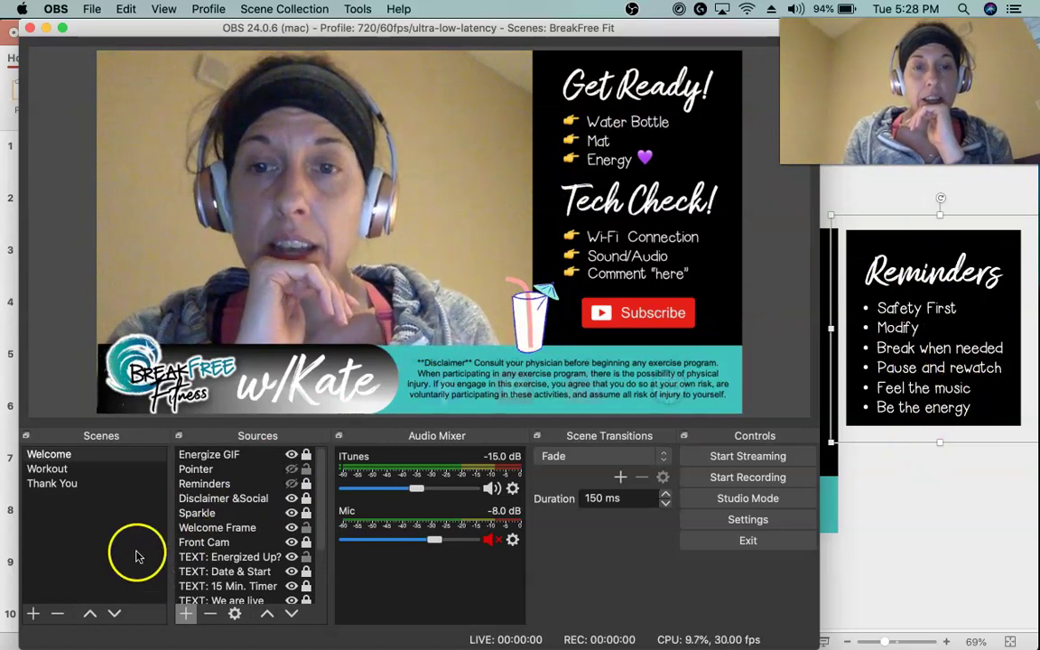
left_click(216, 484)
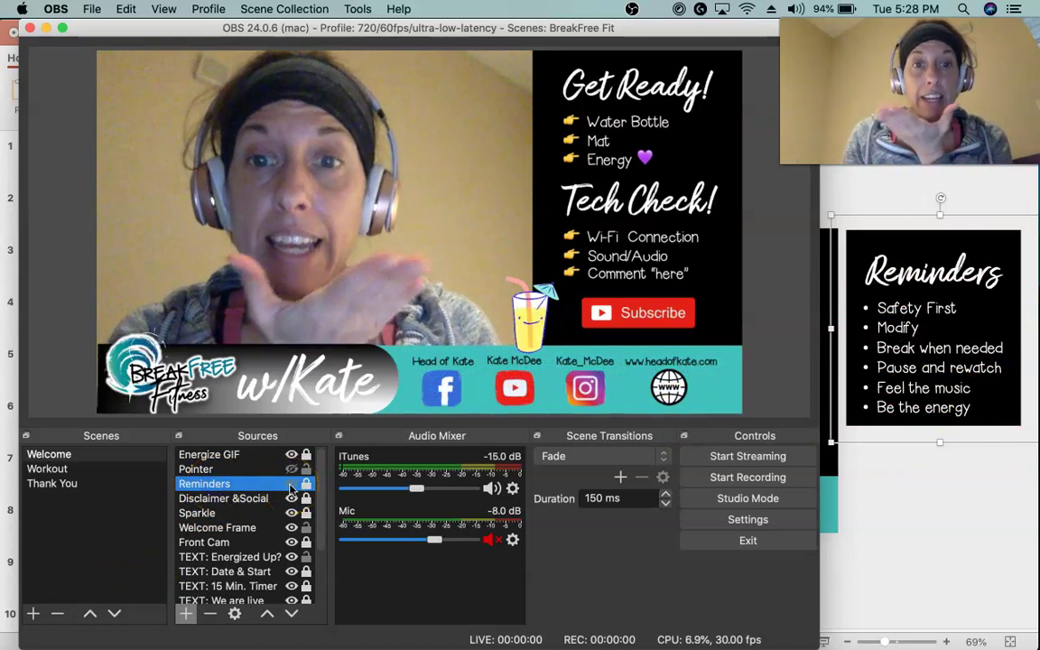
left_click(291, 484)
Step: Move the Welcome Frame back down so its upper edge aligns with the canvas
left_click(583, 258)
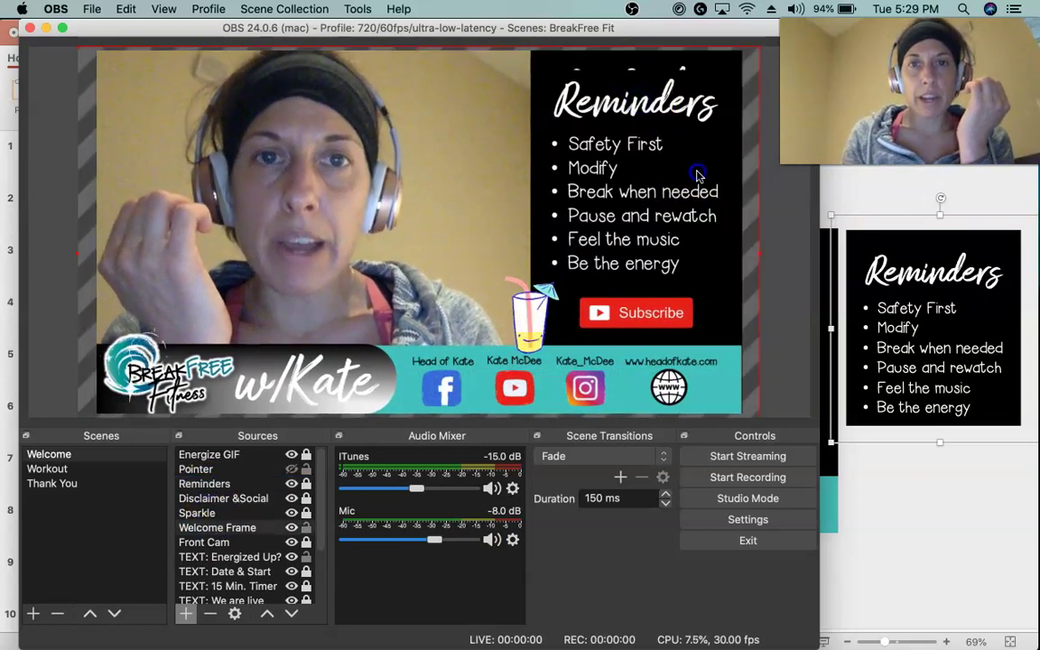
left_click(795, 200)
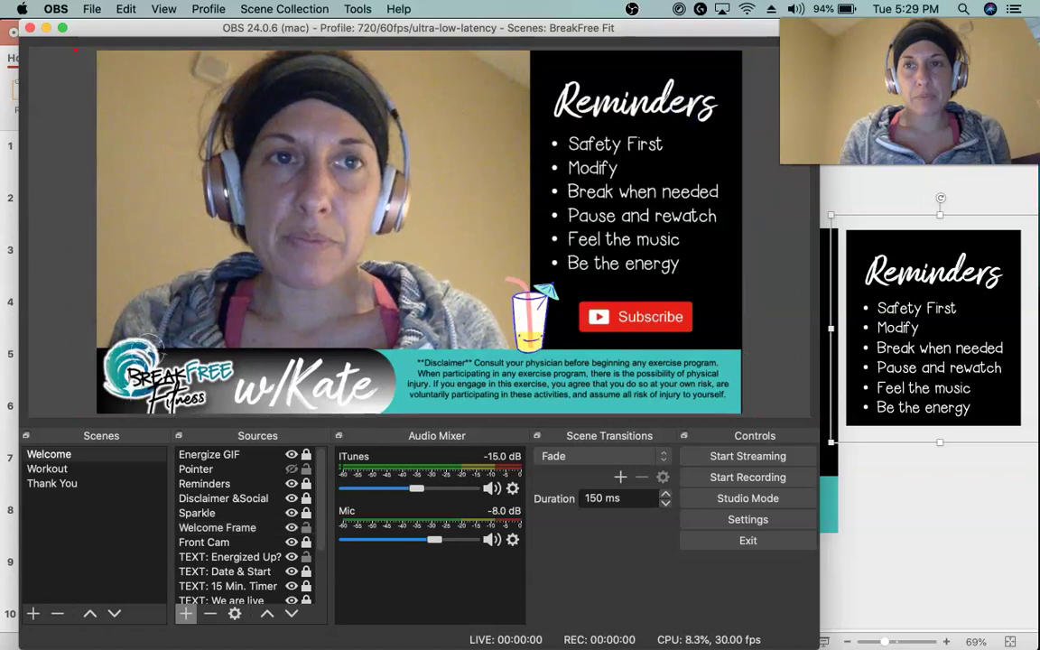
left_click(646, 298)
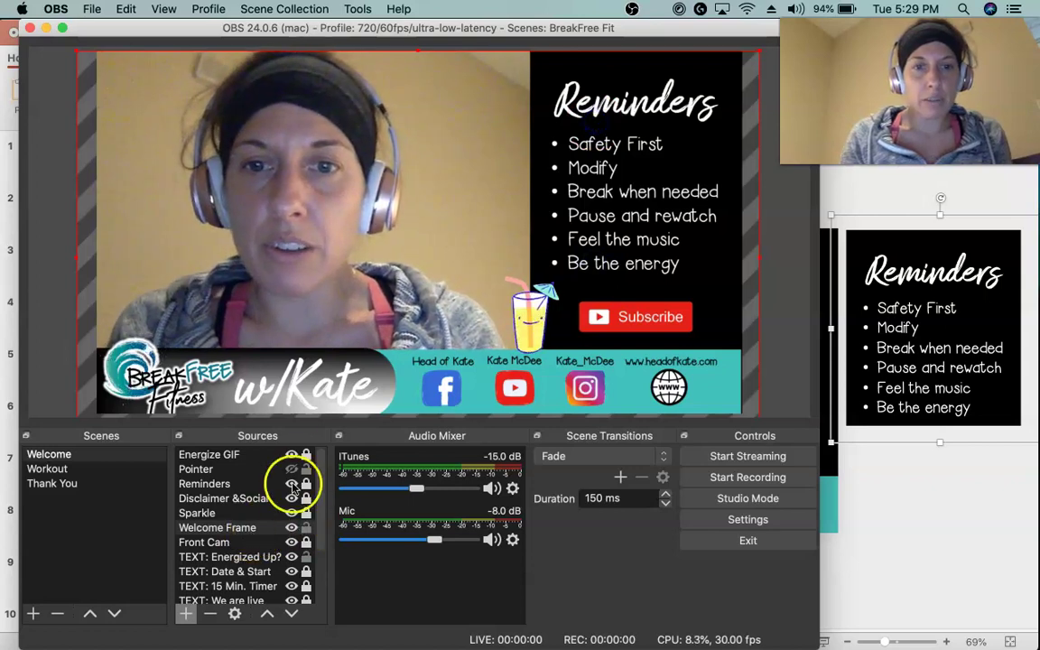
Step: Unlock and select the Reminders overlay, and nudge it slightly up within the frame's black sidebar
left_click(610, 237)
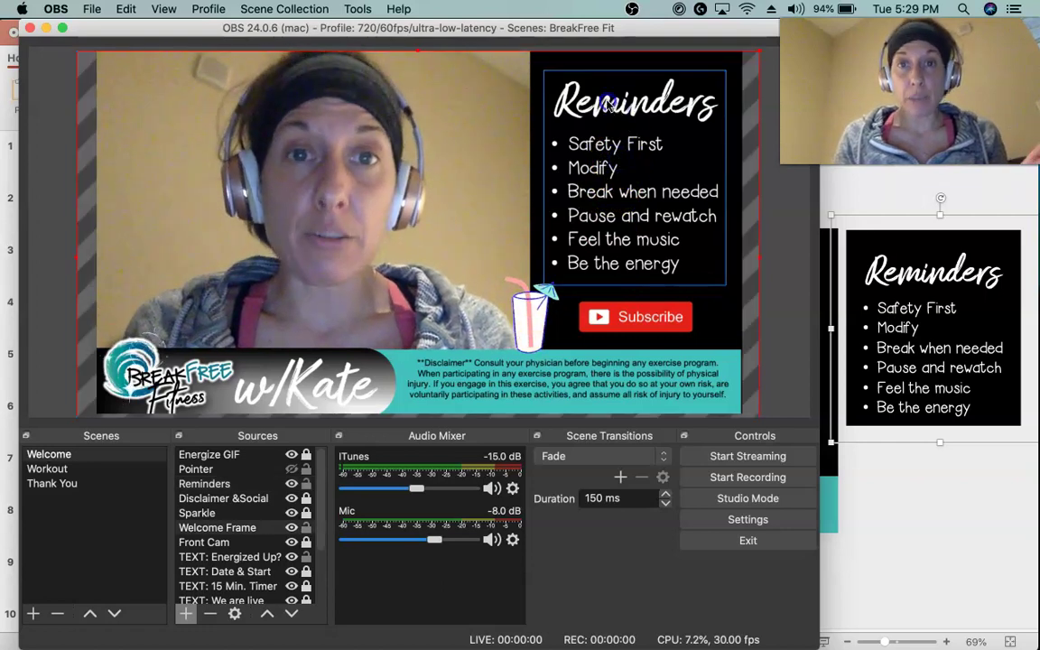
left_click(598, 73)
left_click(603, 192)
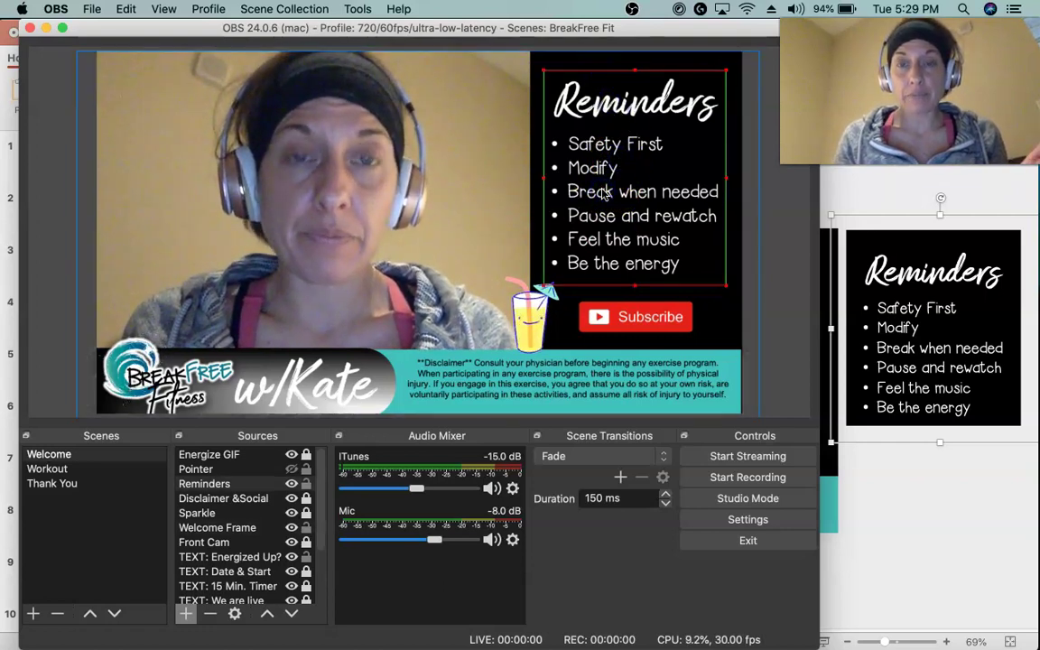
mouse_move(603, 192)
left_mouse_down()
mouse_move(608, 206)
mouse_move(608, 185)
mouse_move(612, 215)
mouse_move(318, 241)
mouse_move(365, 237)
mouse_move(442, 198)
mouse_move(606, 208)
mouse_move(601, 179)
mouse_move(603, 189)
left_mouse_up()
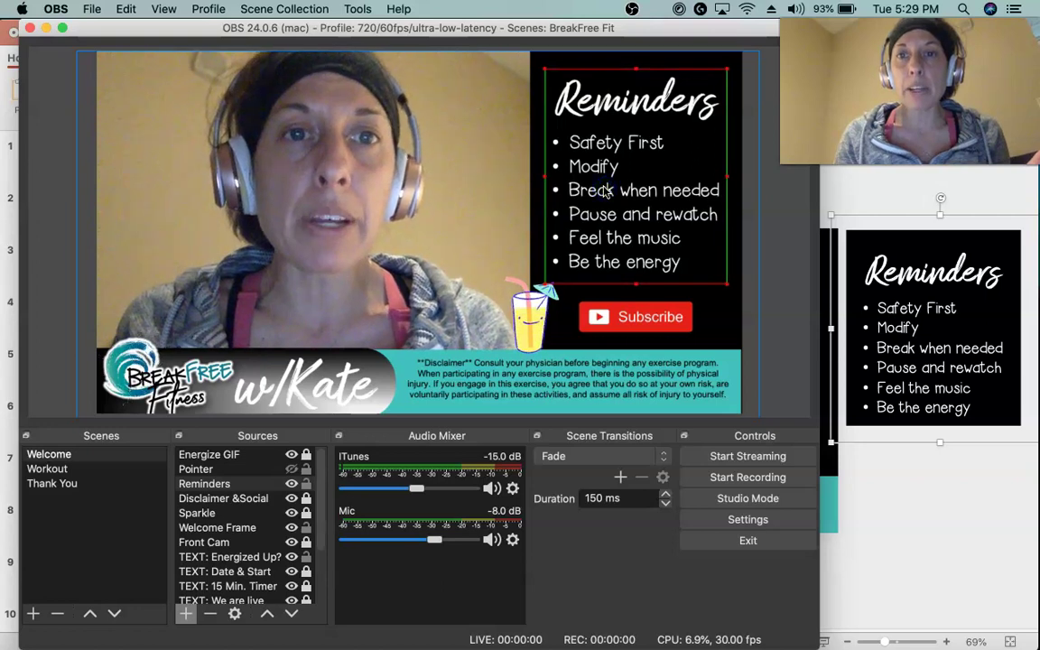
Step: Show the pointing-finger Pointer overlay, deselect the Reminders overlay and hide the Pointer again
key("p")
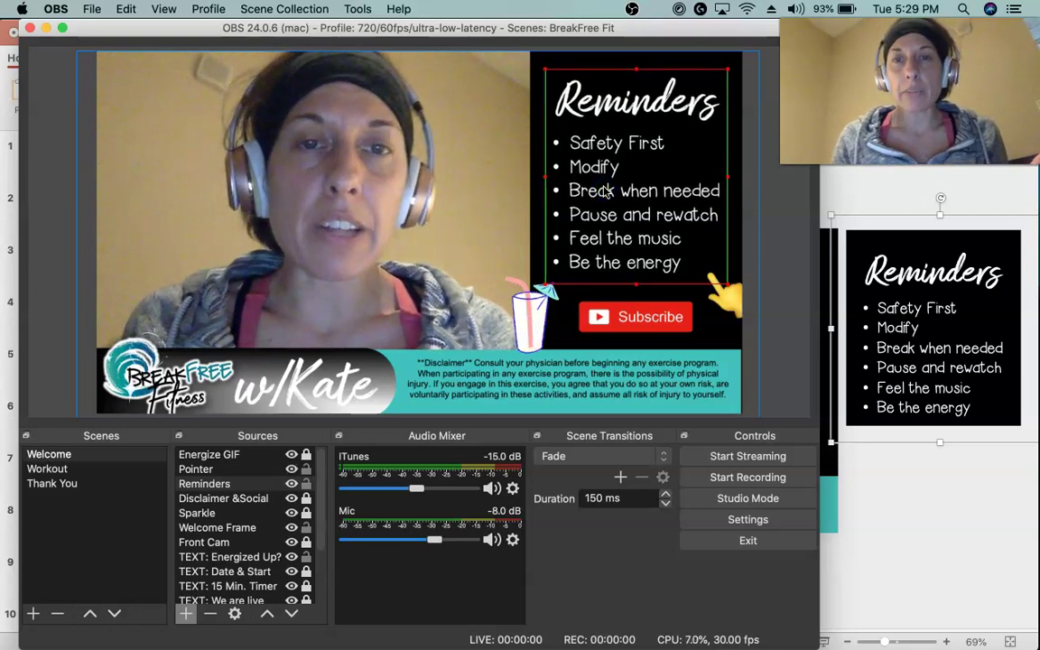
left_click(765, 313)
key("p")
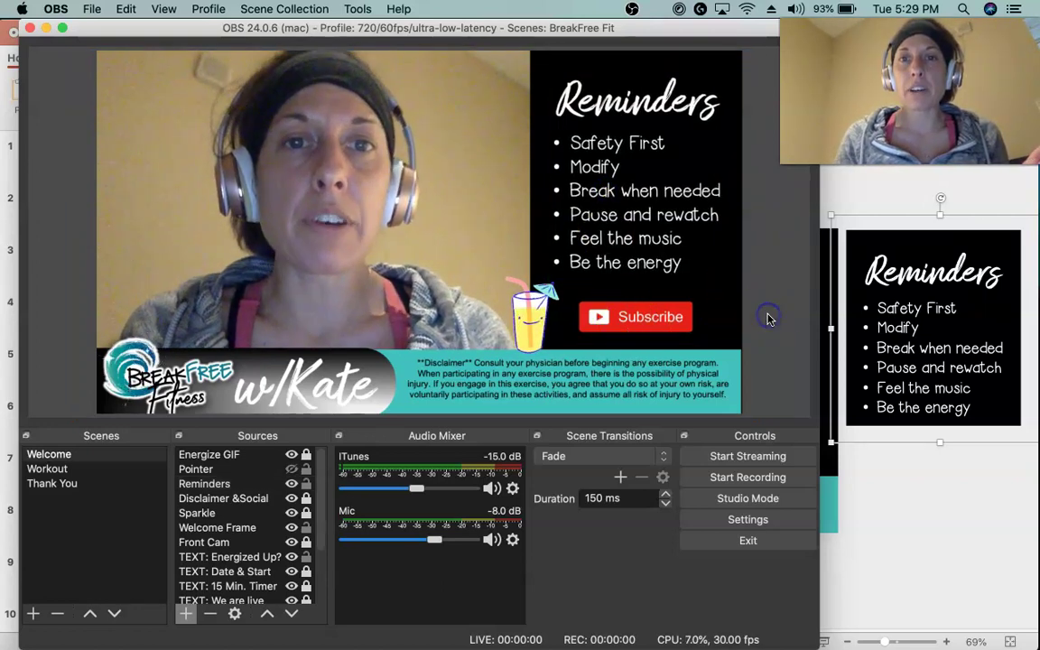
Step: Select the Reminders overlay on the canvas and lock its source in place
left_click(662, 251)
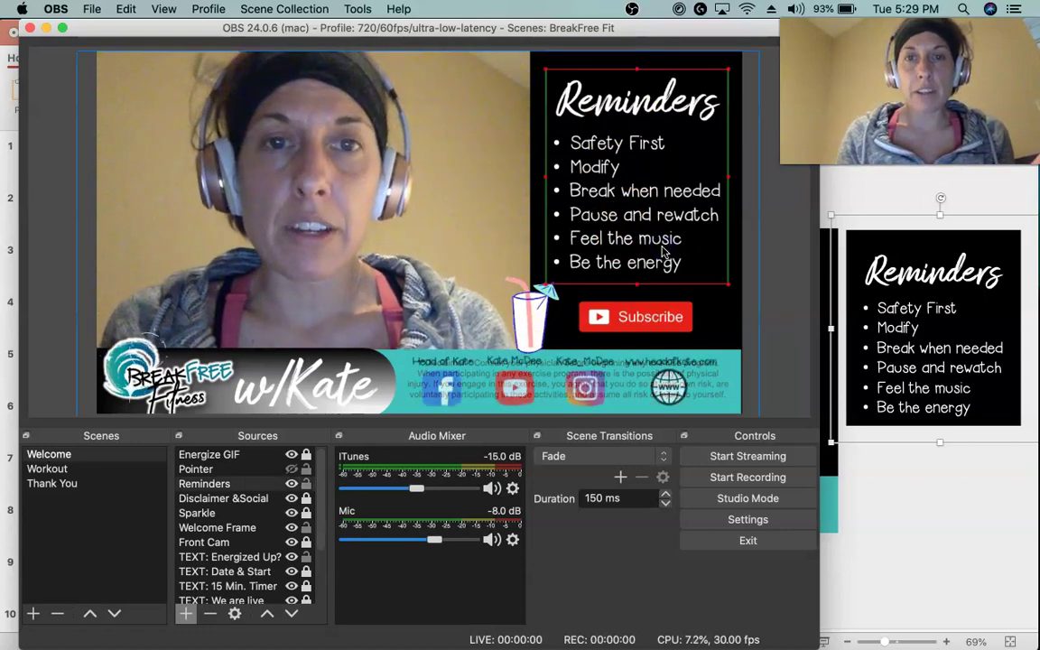
left_click(306, 484)
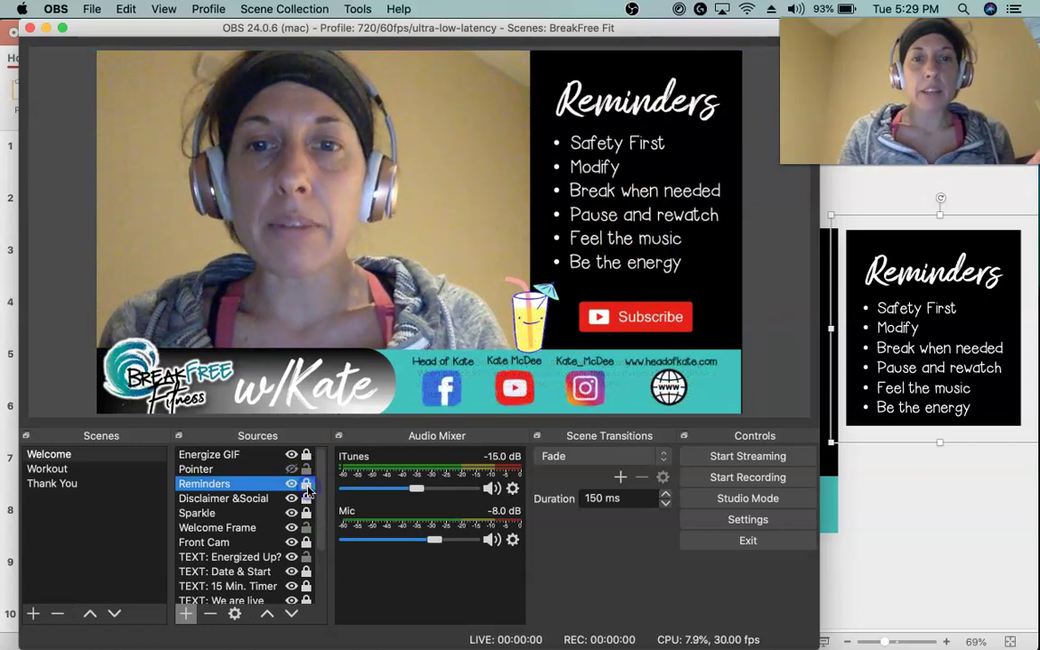
Step: Hide and show the Reminders overlay repeatedly to demonstrate swapping it with the Get Ready and Tech Check text beneath
left_click(291, 486)
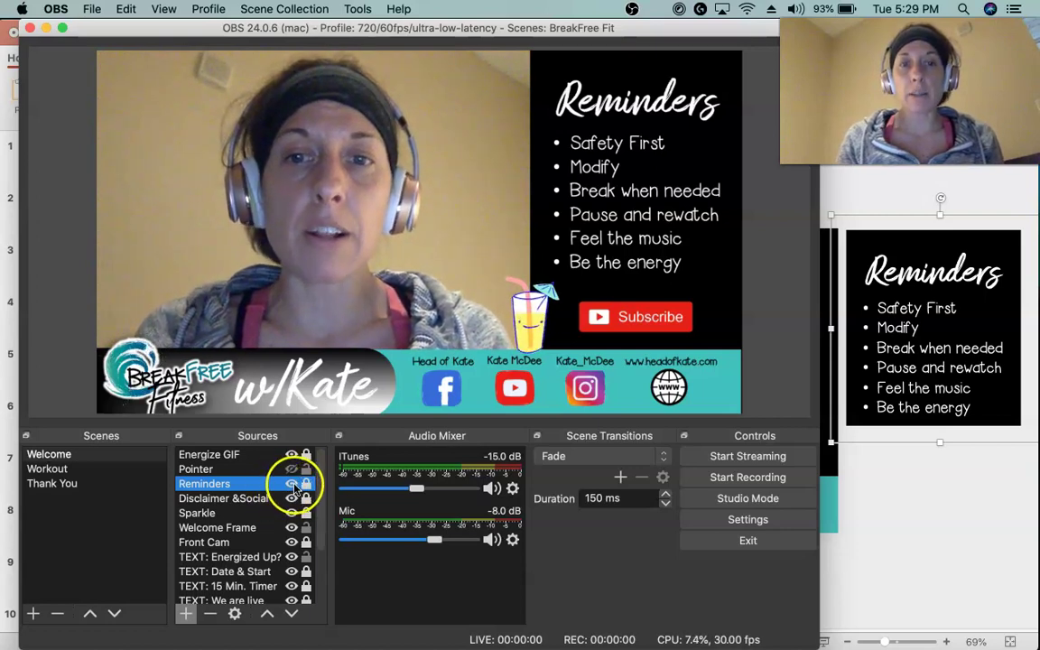
left_click(291, 486)
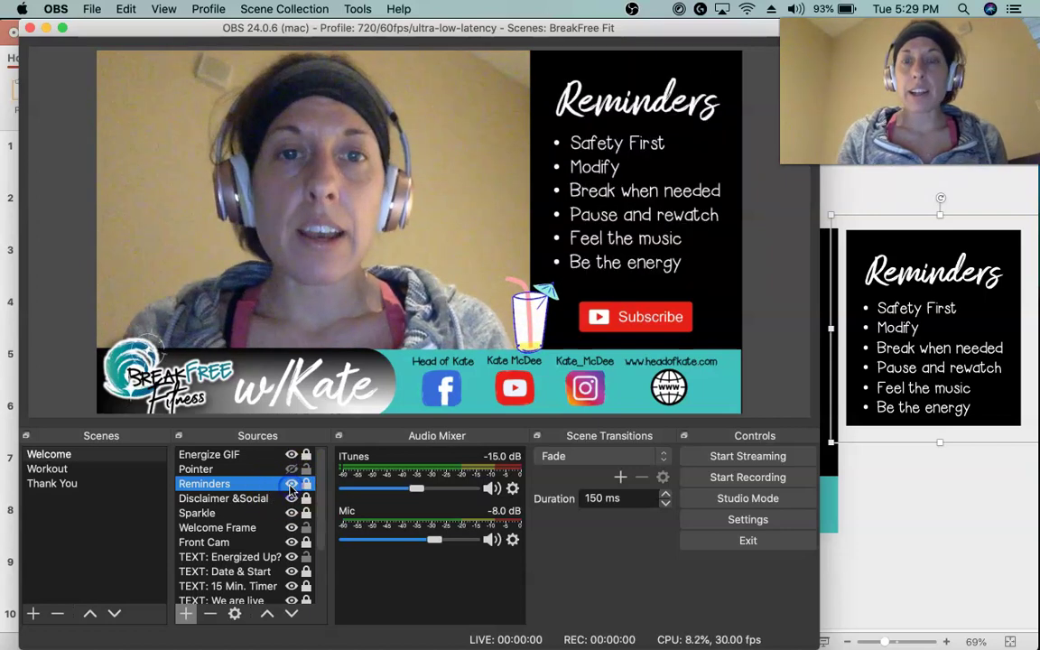
left_click(291, 486)
left_click(291, 486)
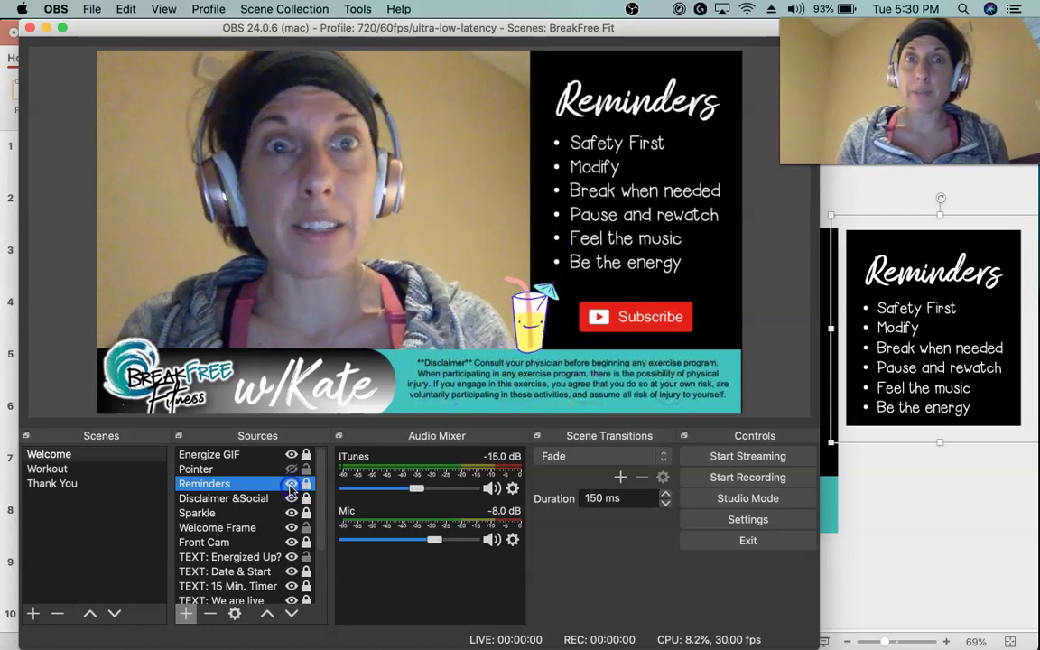
left_click(290, 487)
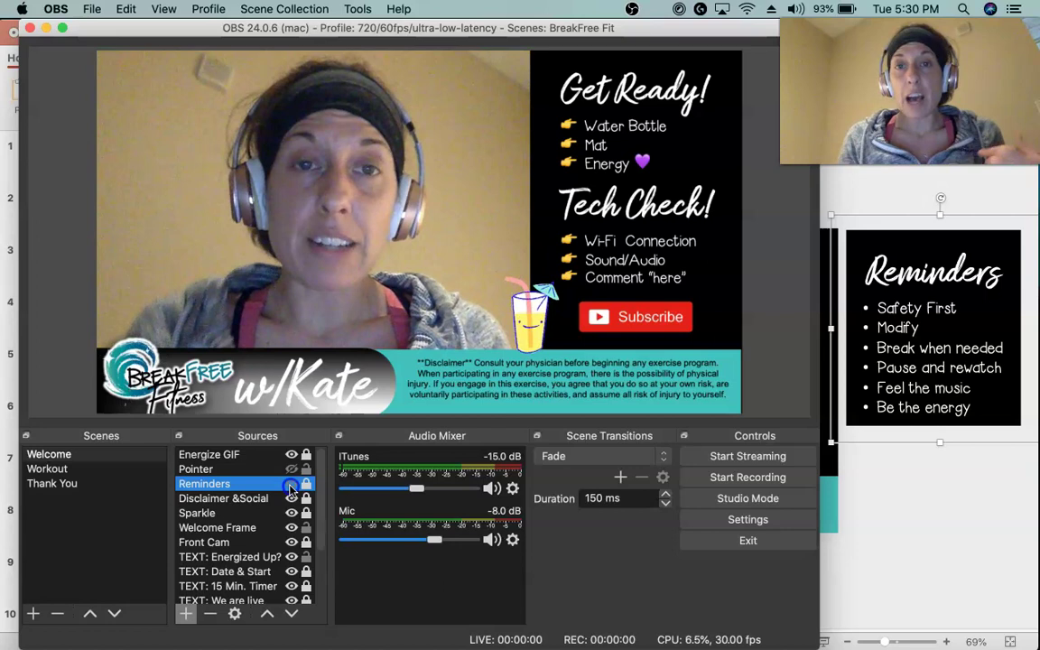
left_click(291, 486)
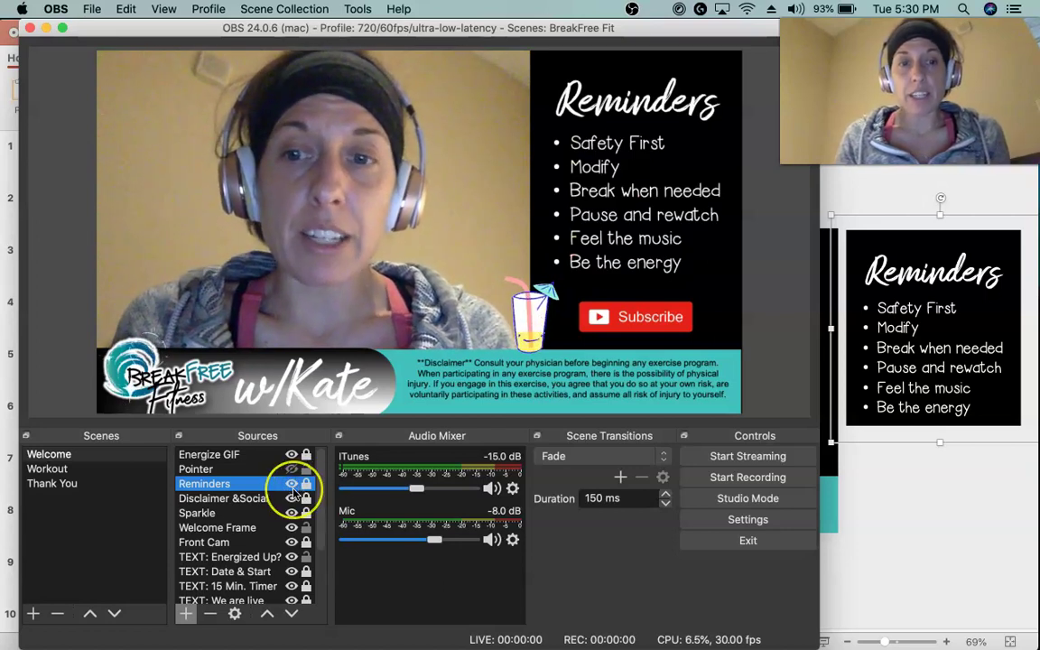
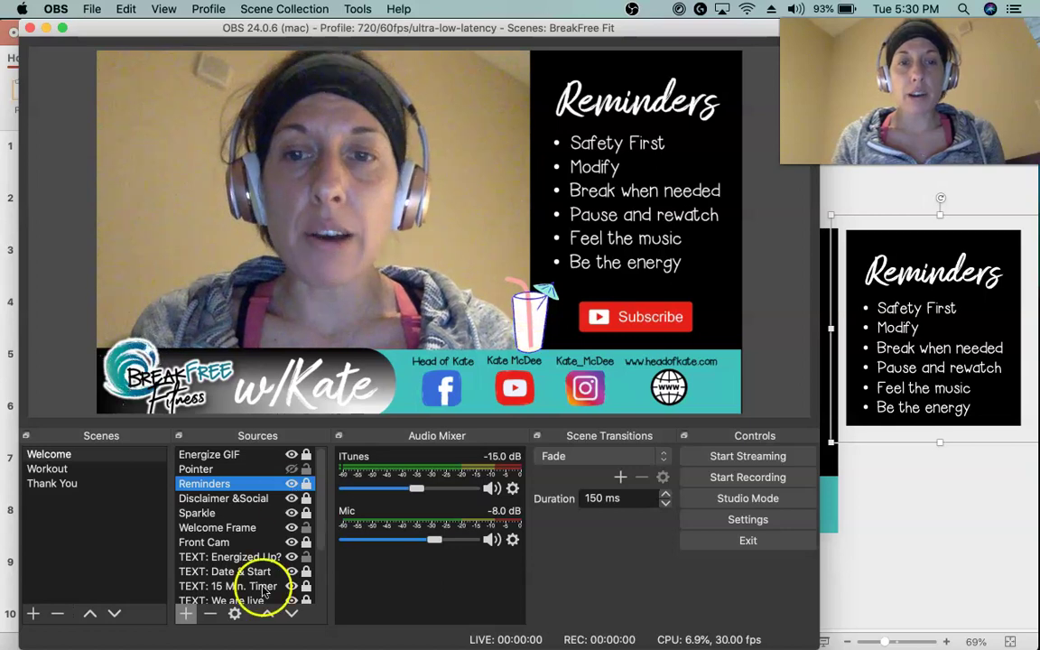
Step: Hide the Reminders overlay and toggle the Front Cam off and back on over the We are live screen
left_click(292, 541)
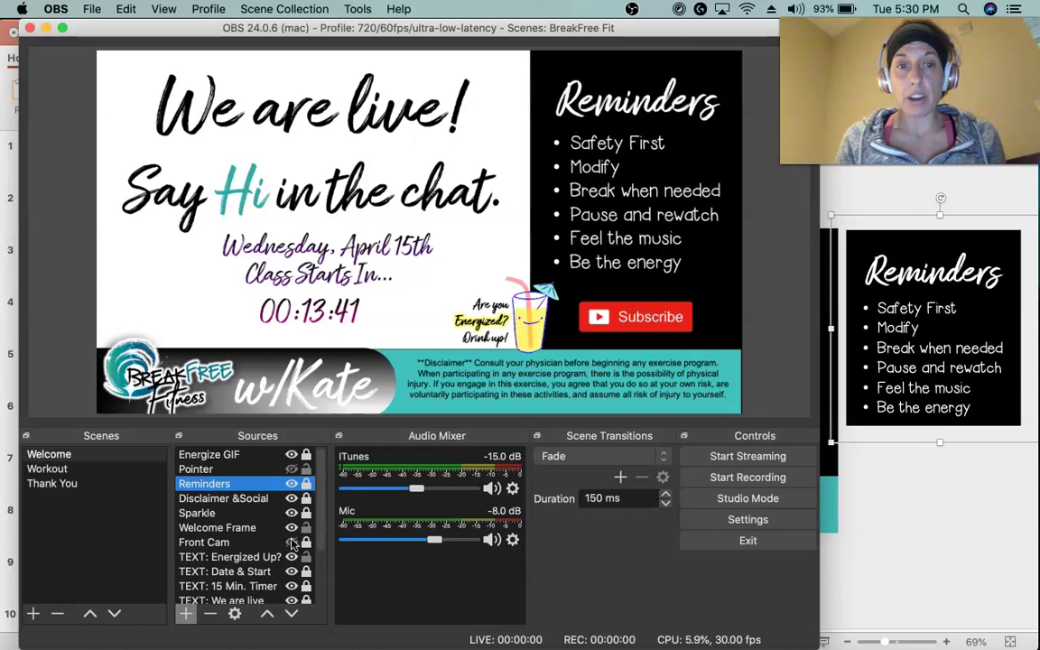
left_click(291, 484)
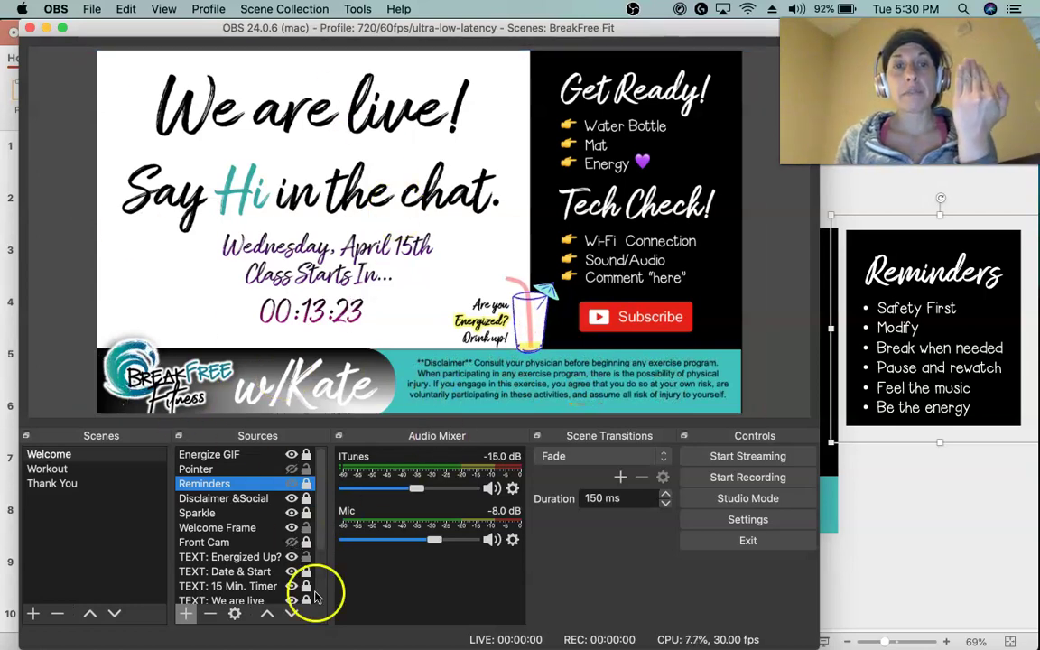
left_click(291, 542)
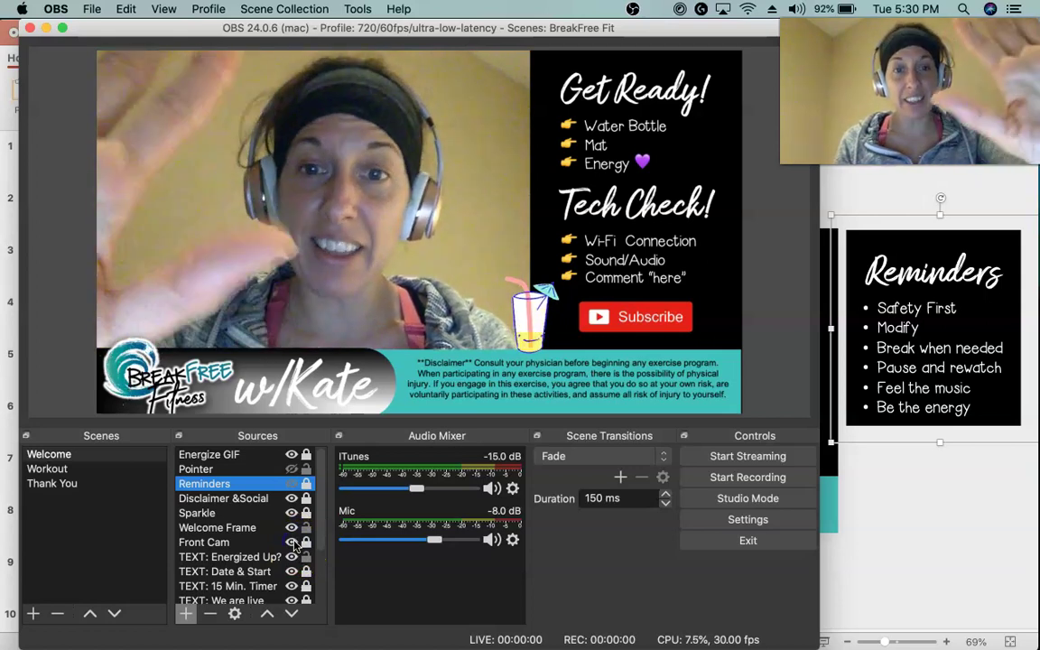
left_click(291, 541)
left_click(290, 541)
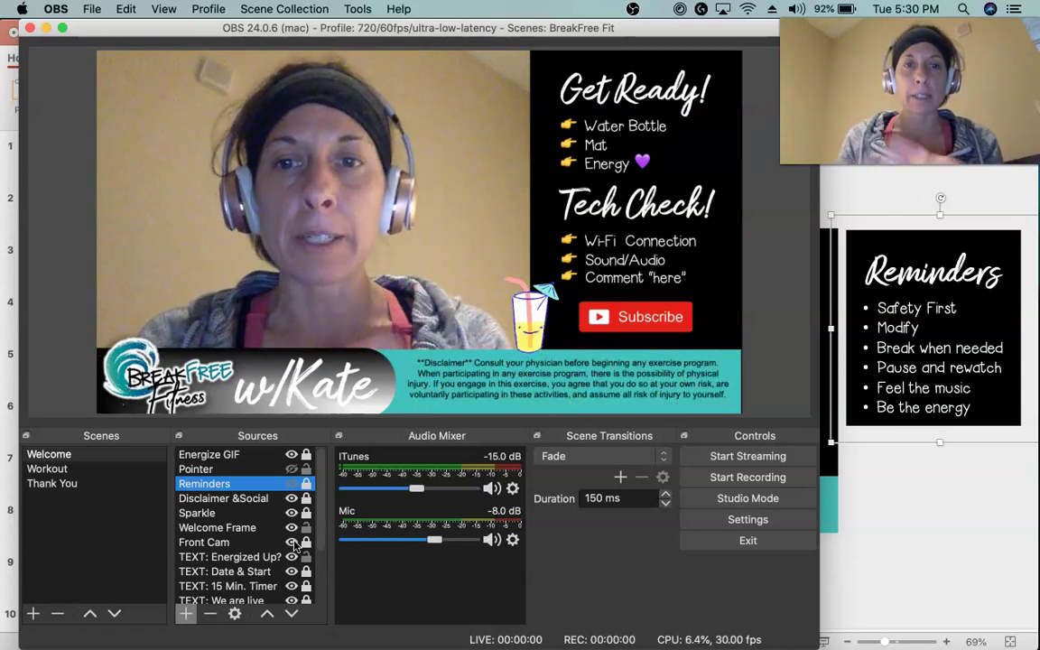
Step: Switch to PowerPoint, open slide 4 with the workout overlays, and undo a trial move of the vertical black line
left_click(897, 557)
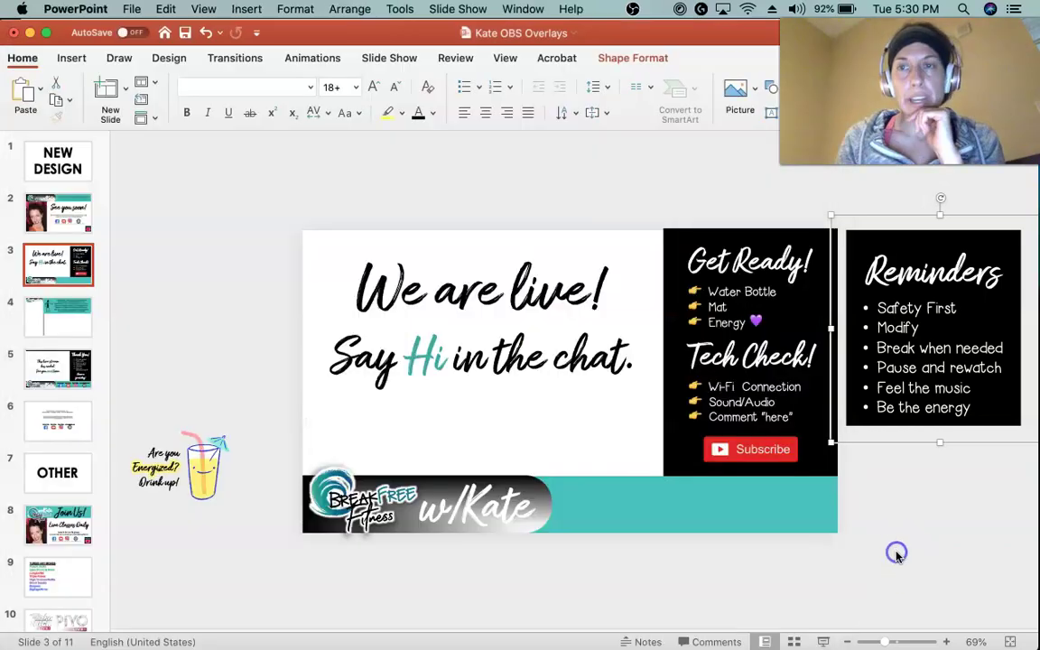
left_click(80, 308)
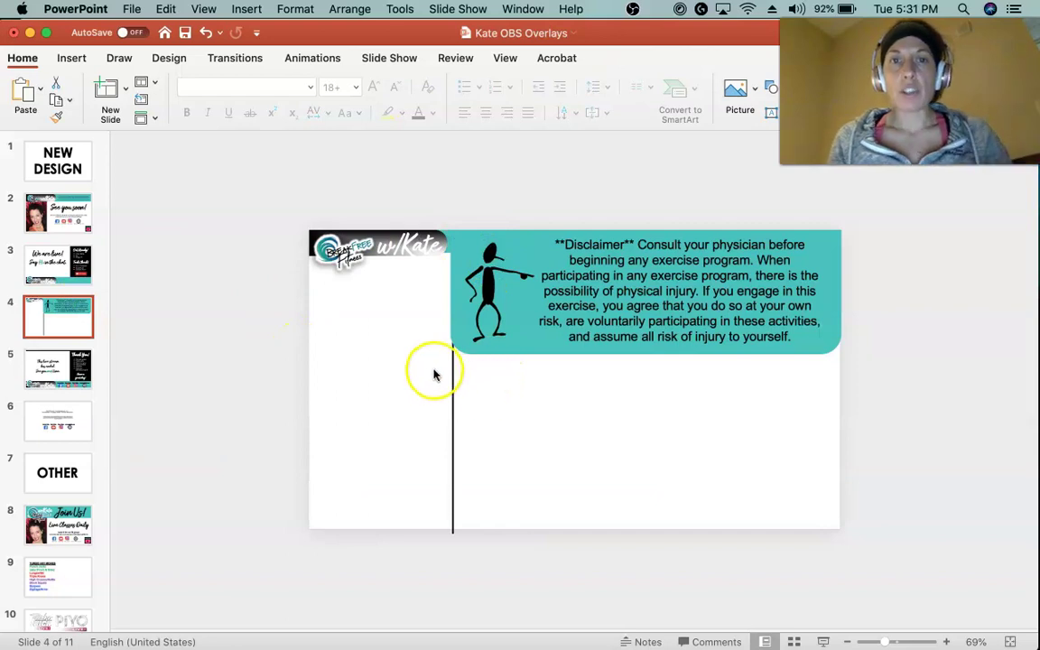
left_click_drag(451, 371, 824, 281)
key("super+z")
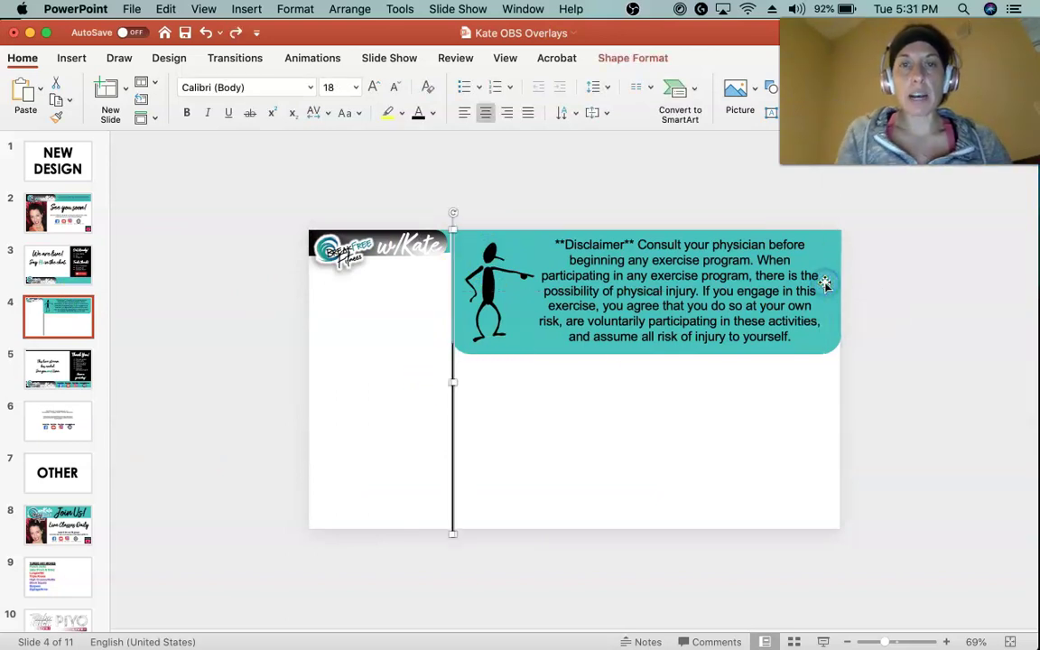
Step: Select the disclaimer's teal box, stick figure and text together and move them down clear of the thin upper bar
left_click_drag(923, 393, 445, 224)
left_click(548, 351)
left_click(545, 456)
left_click(515, 354)
left_click(516, 353)
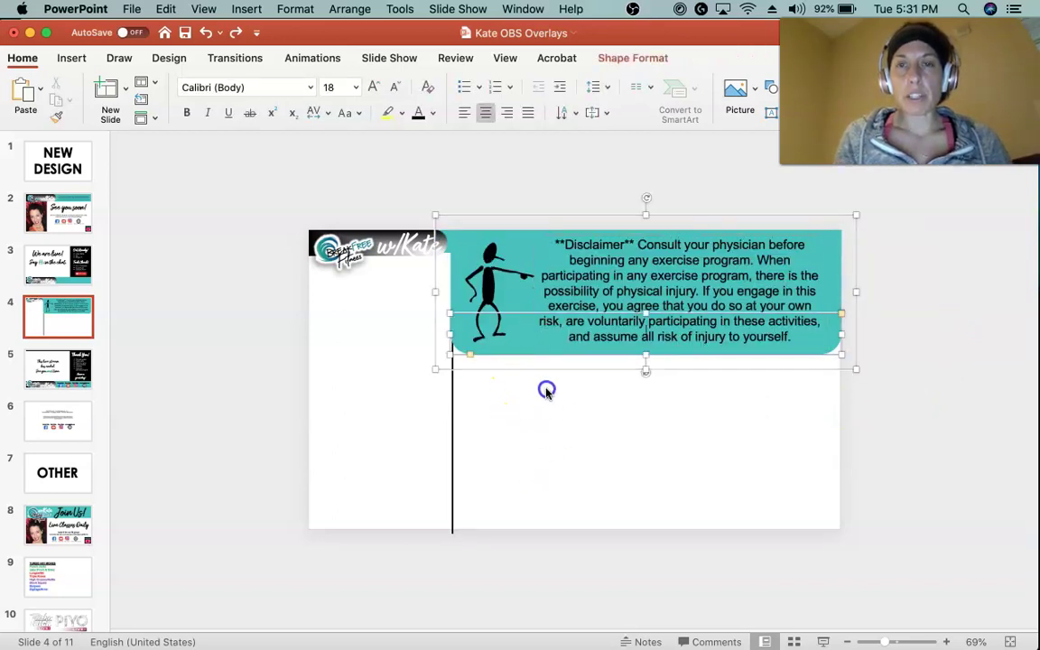
left_click(517, 298)
left_click(444, 340)
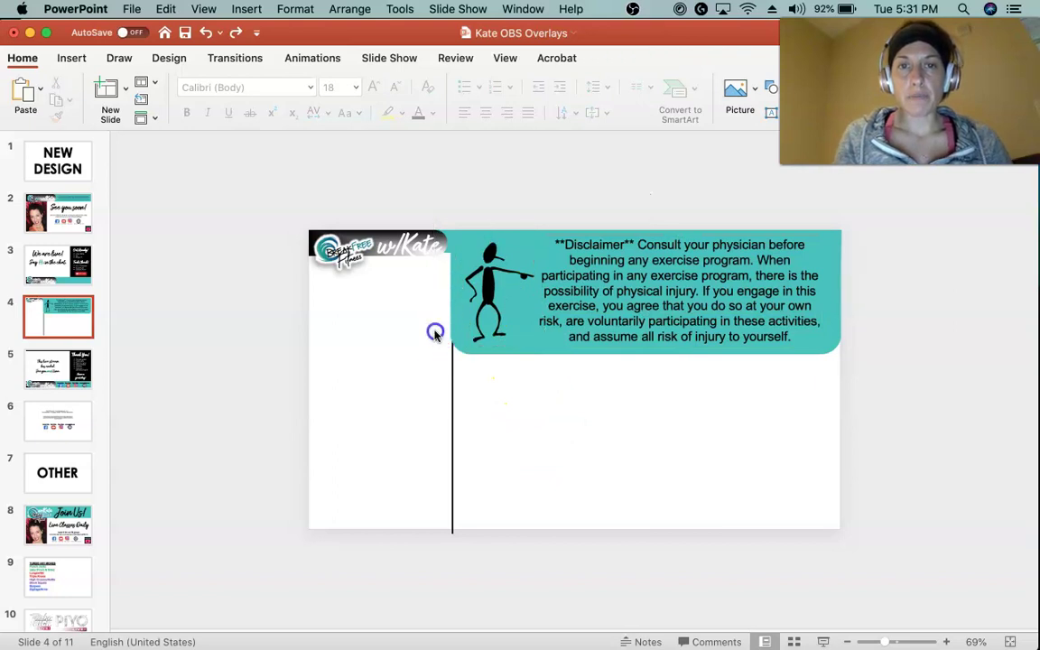
left_click(459, 343)
left_click(451, 338)
left_click_drag(451, 339, 490, 397)
left_click_drag(565, 407, 616, 420)
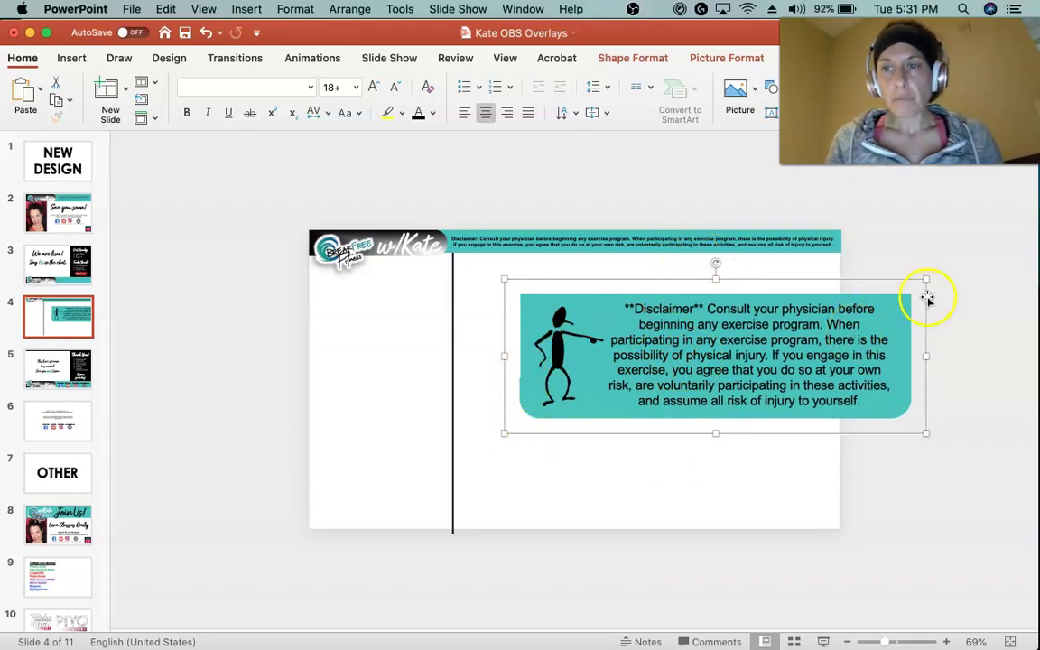
Step: Select all the pieces of the thin upper bar together, including the logo, name text and small disclaimer strip
left_click(336, 232)
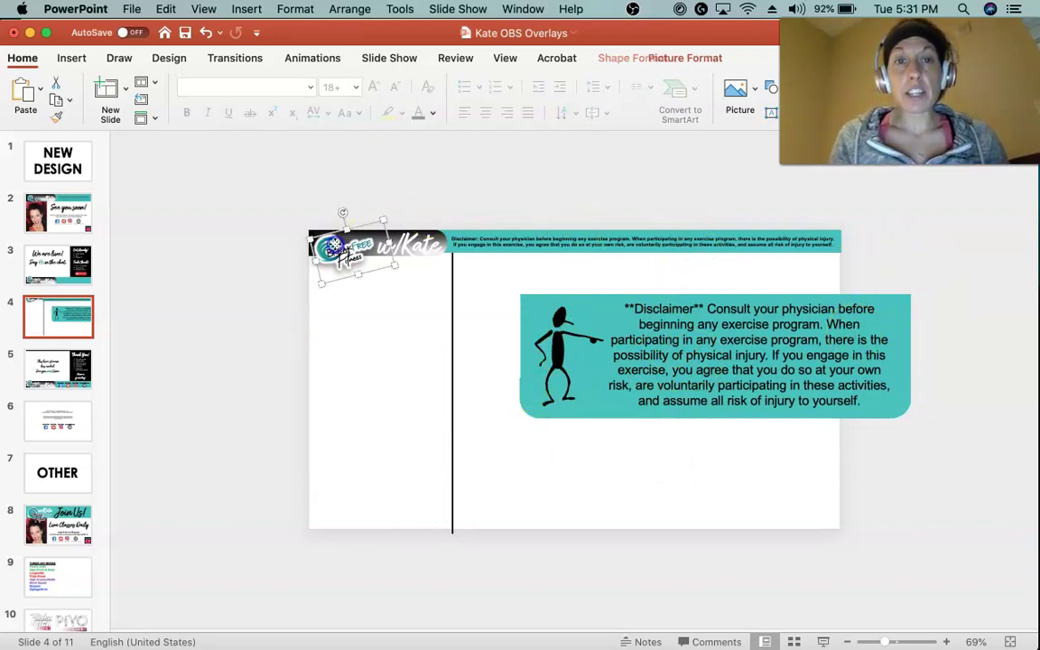
left_click(483, 246)
left_click(486, 249)
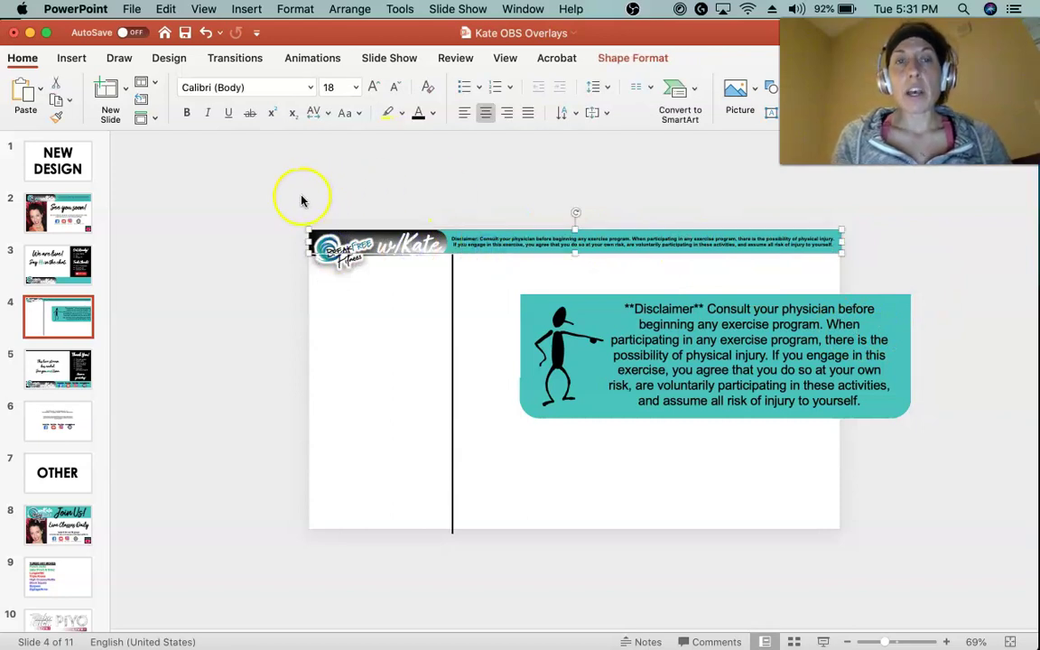
left_click_drag(277, 204, 923, 291)
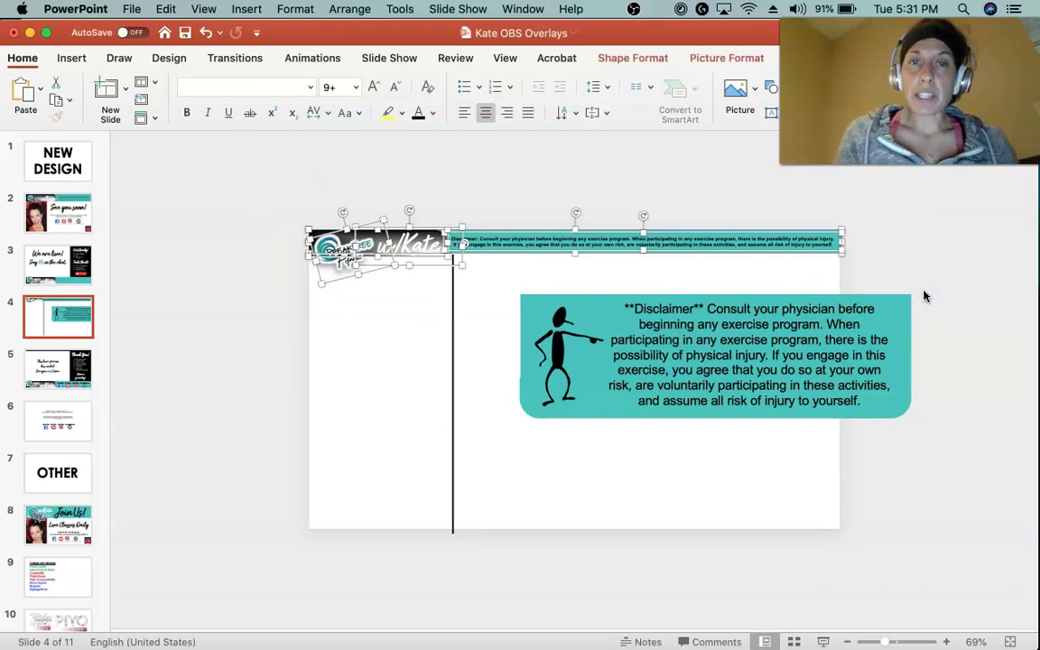
Step: Switch to OBS and open the Workout scene
mouse_move(551, 636)
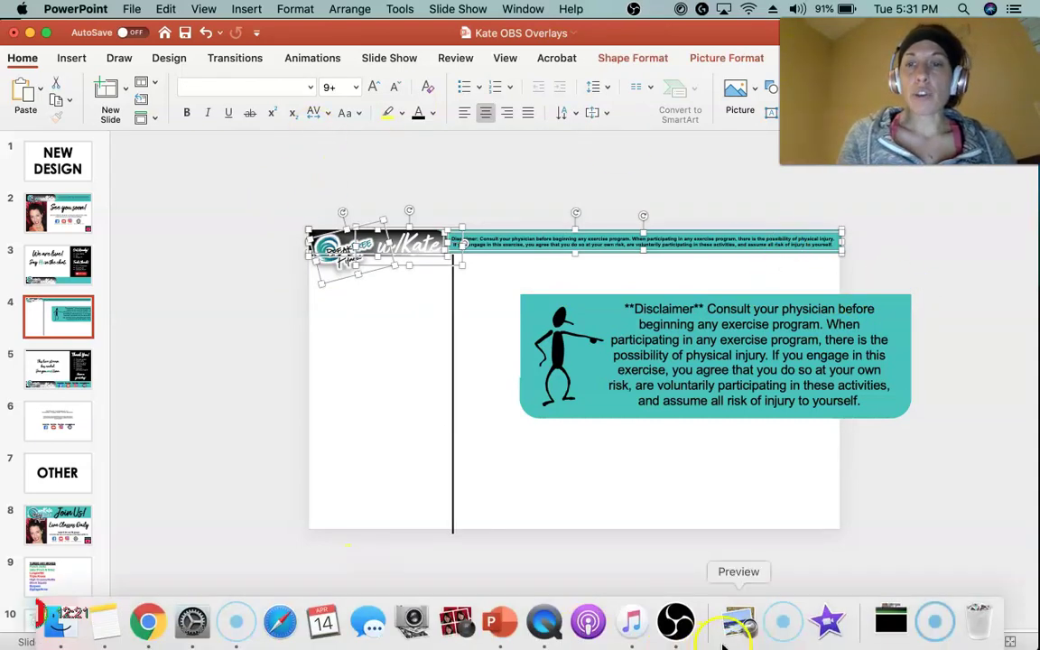
left_click(688, 621)
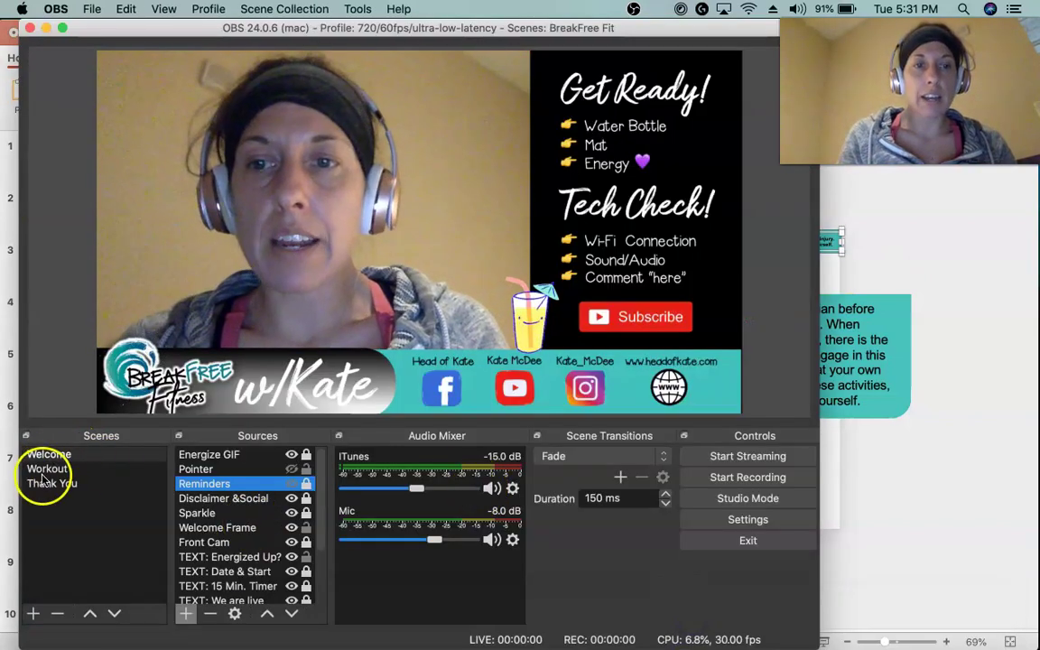
left_click(42, 481)
left_click(45, 468)
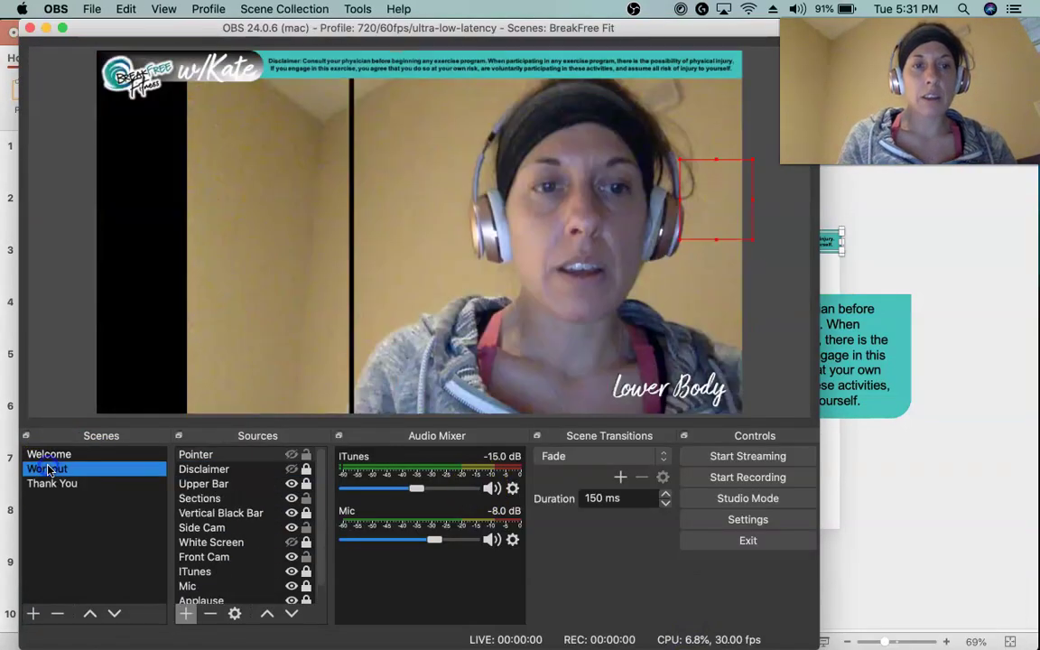
Step: Select and unlock the Upper Bar source, and toggle its visibility off and back on
left_click(128, 69)
left_click(194, 483)
left_click(306, 484)
left_click(291, 485)
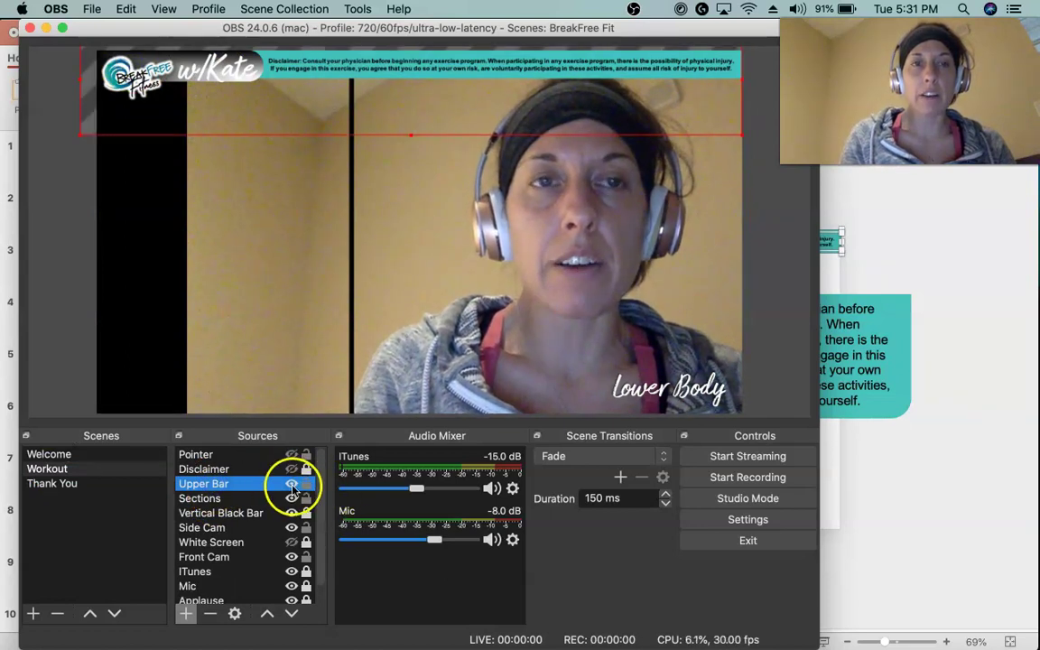
left_click(292, 488)
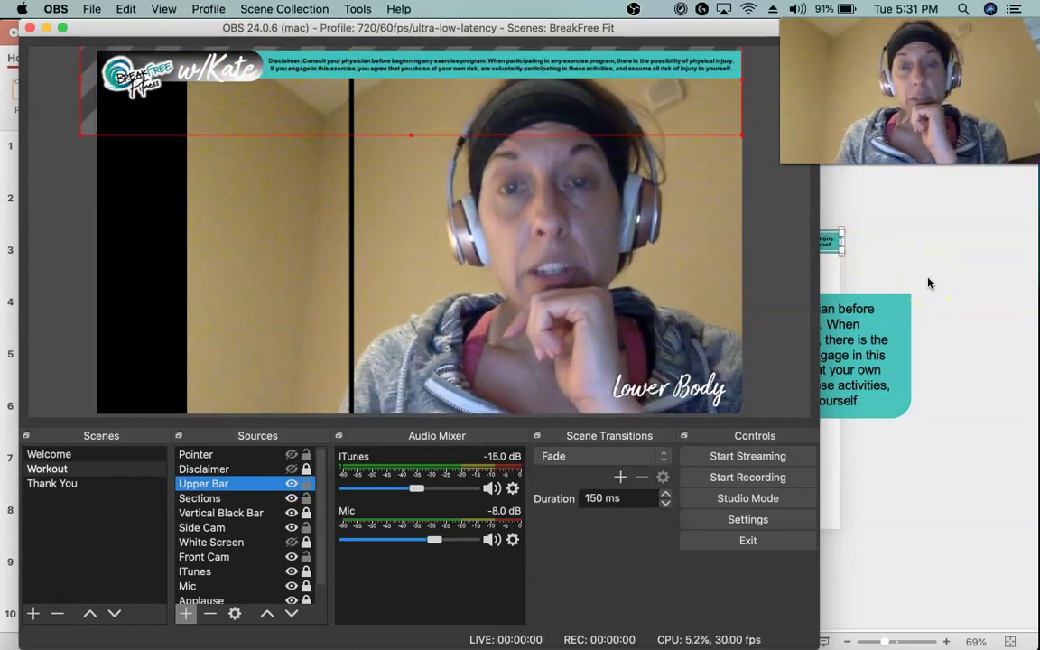
Step: Return to PowerPoint and move the large disclaimer banner back up over the thin disclaimer strip
left_click(928, 284)
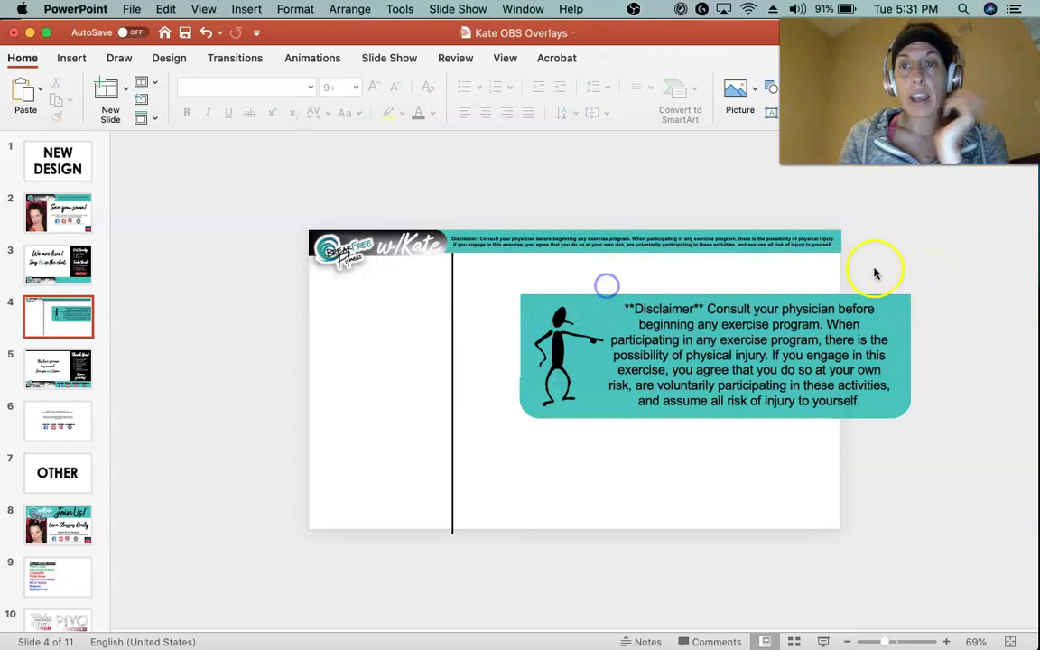
left_click(859, 390)
left_click(897, 430)
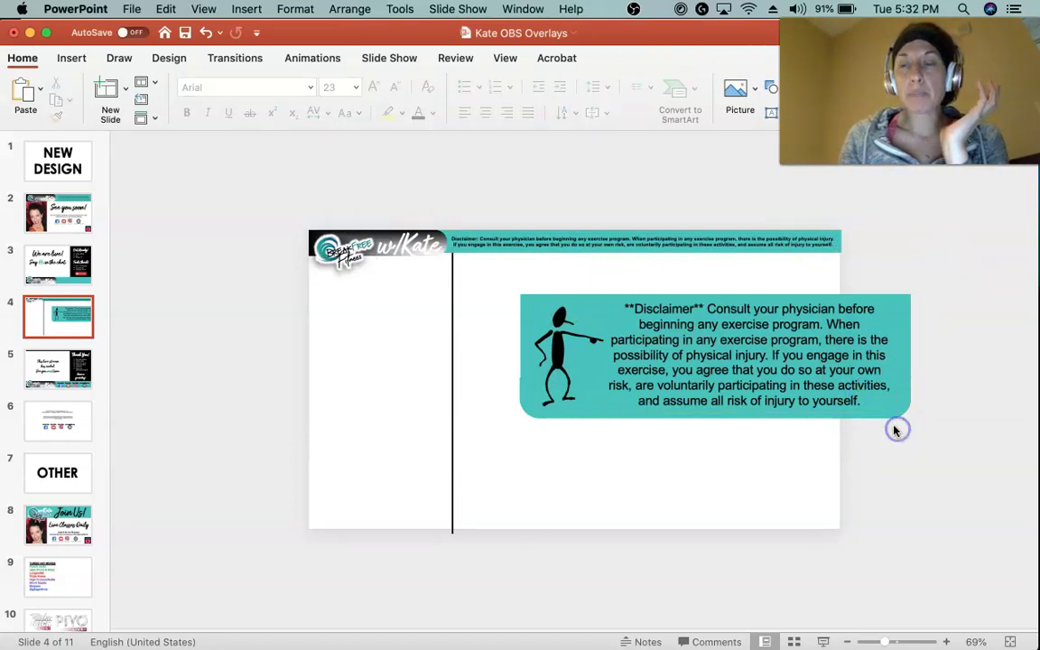
left_click(884, 415)
left_click_drag(892, 433, 819, 370)
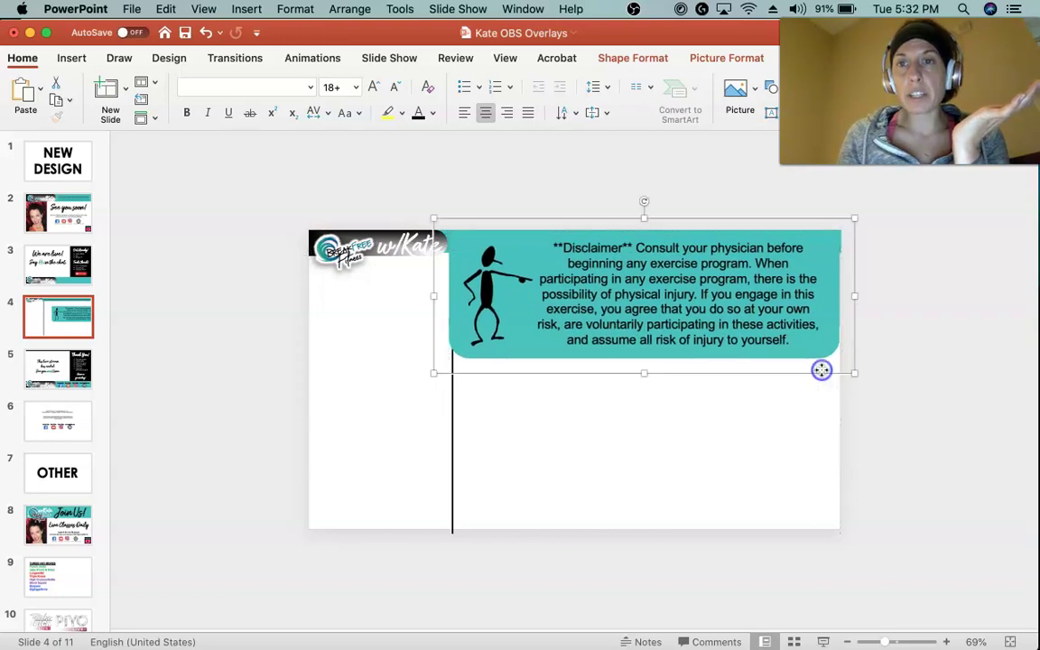
left_click(872, 367)
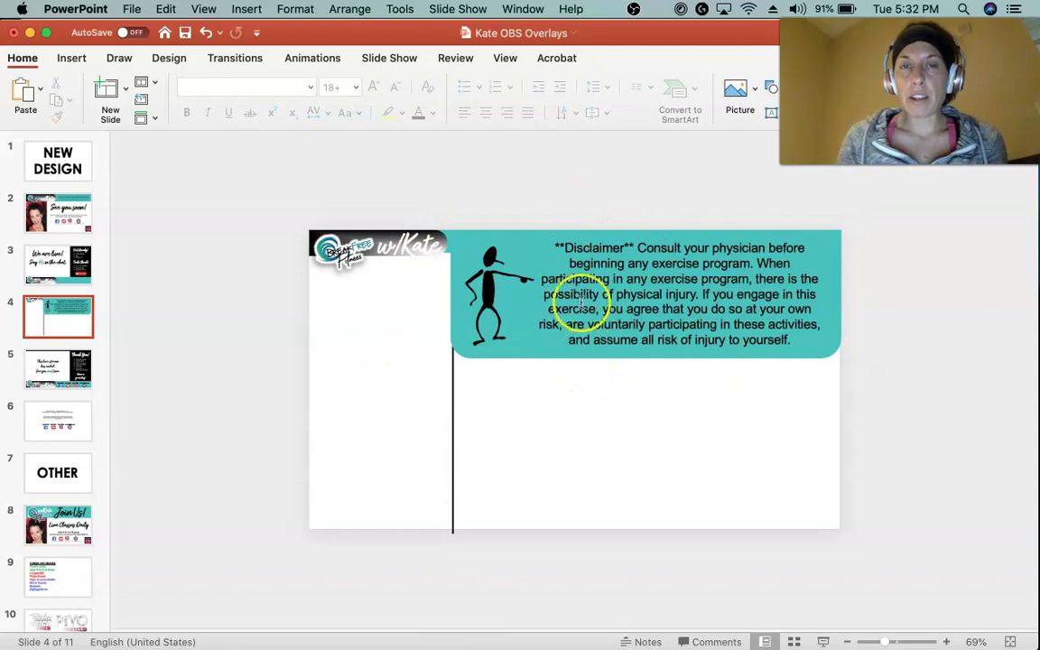
Step: Switch to OBS, briefly show the large Disclaimer overlay in the Workout scene, and hide the Pointer overlay
mouse_move(412, 636)
left_click(675, 621)
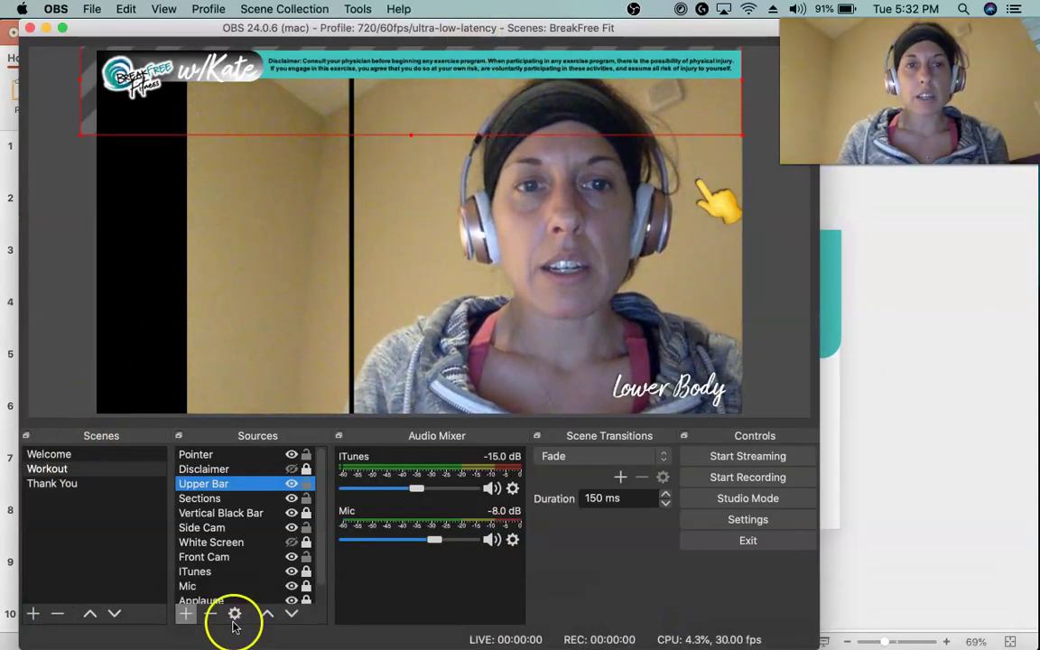
left_click(292, 469)
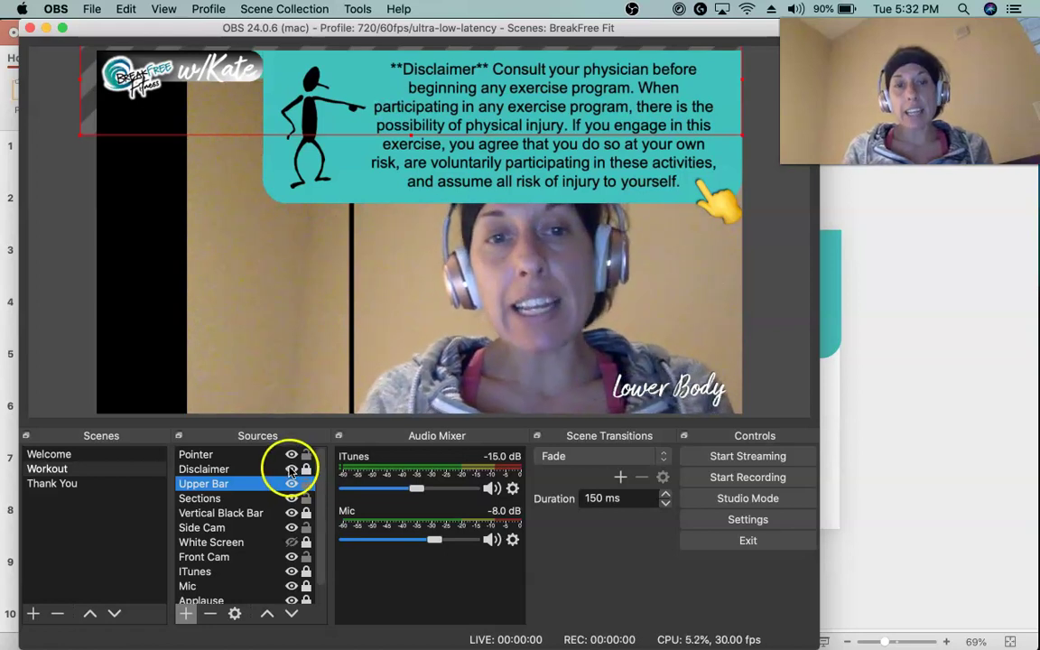
left_click(291, 470)
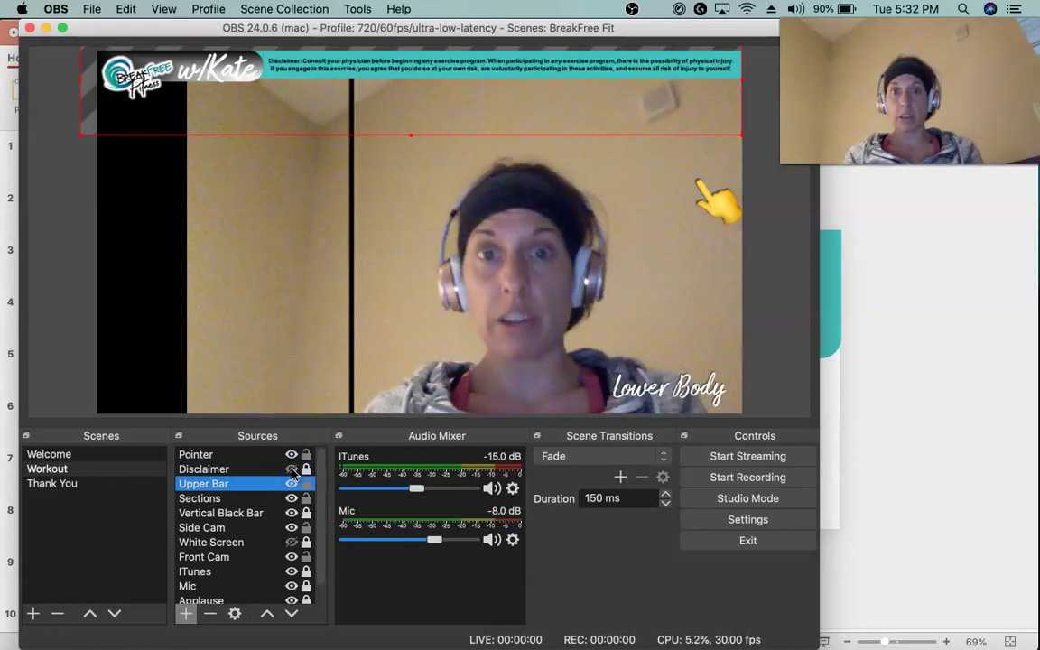
left_click(291, 454)
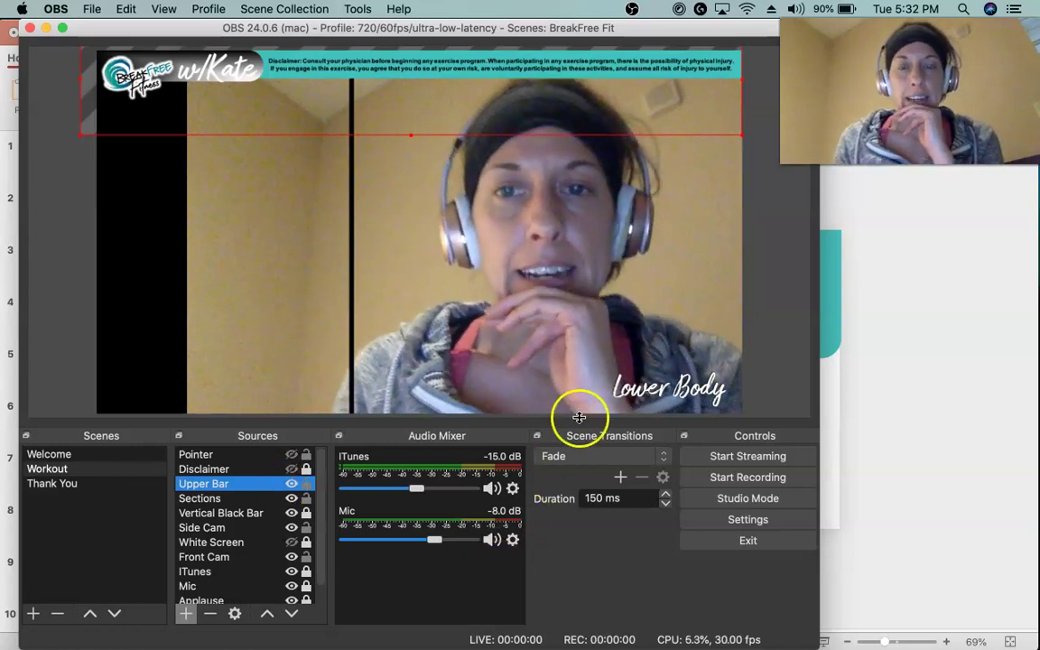
Step: Return to PowerPoint and move the large disclaimer banner down and to the right, clear of the upper bar
left_click(870, 366)
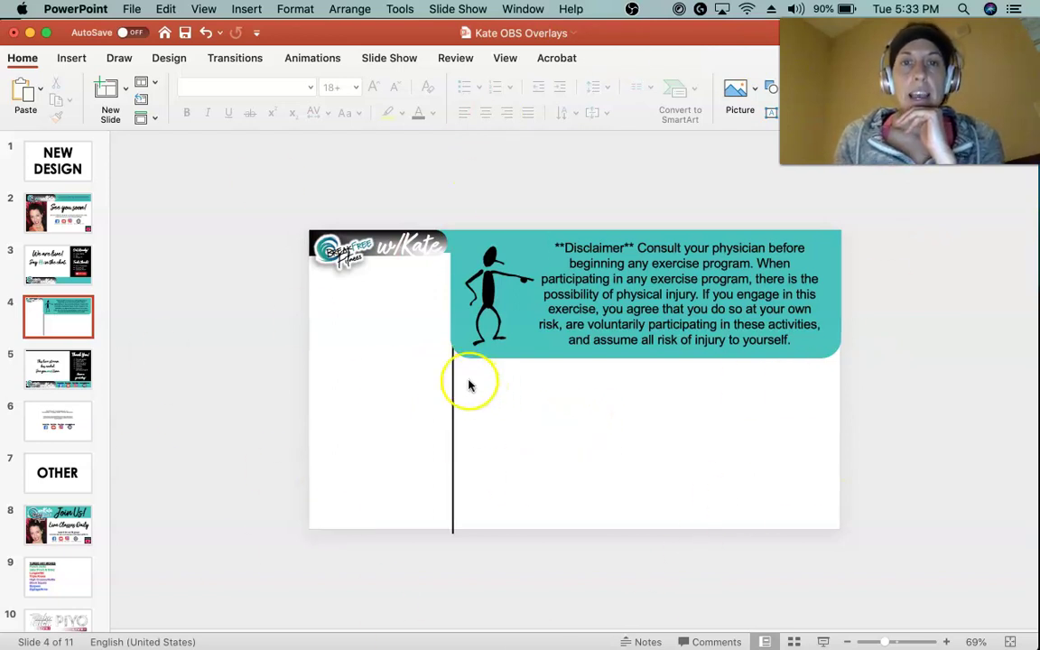
left_click_drag(515, 355, 626, 459)
Step: Select all the upper bar's pieces together, try moving them slightly down, and undo the move
left_click(597, 262)
left_click(825, 243)
left_click_drag(279, 200, 876, 273)
left_click_drag(818, 239, 821, 260)
key("super+z")
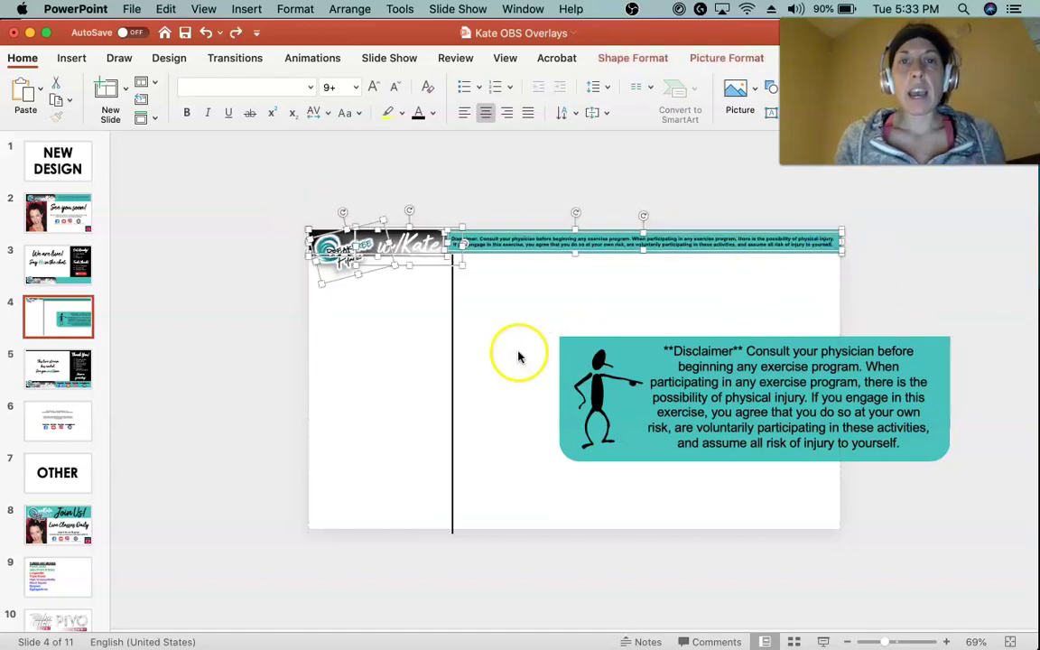
Step: Select the vertical black line on the slide, switch to OBS, and briefly hide the Vertical Black Bar source in the Workout scene
left_click(453, 350)
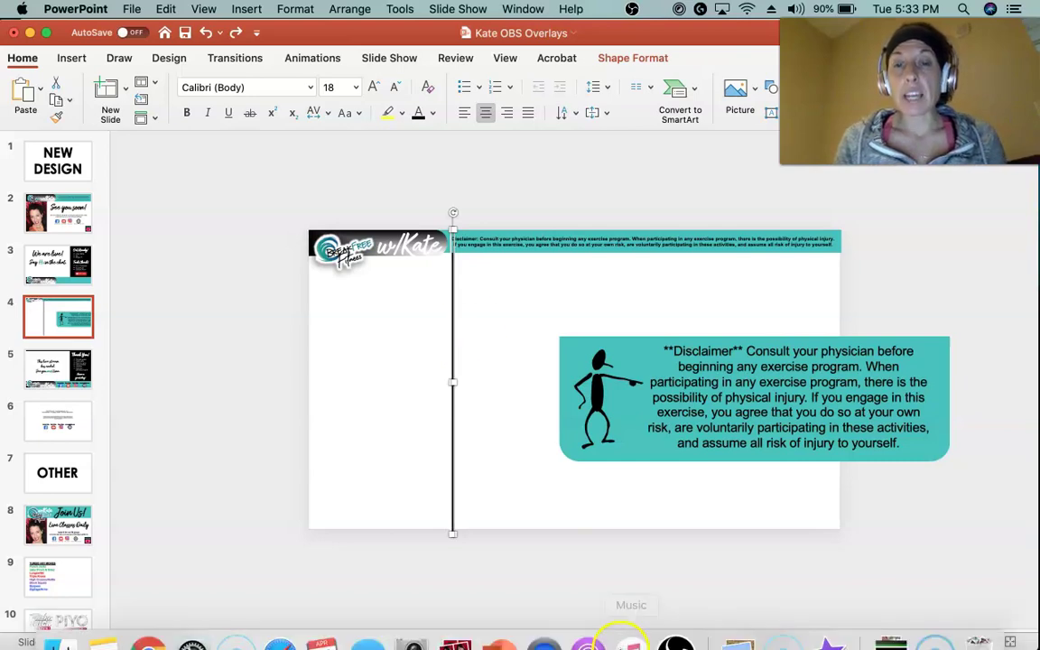
left_click(674, 620)
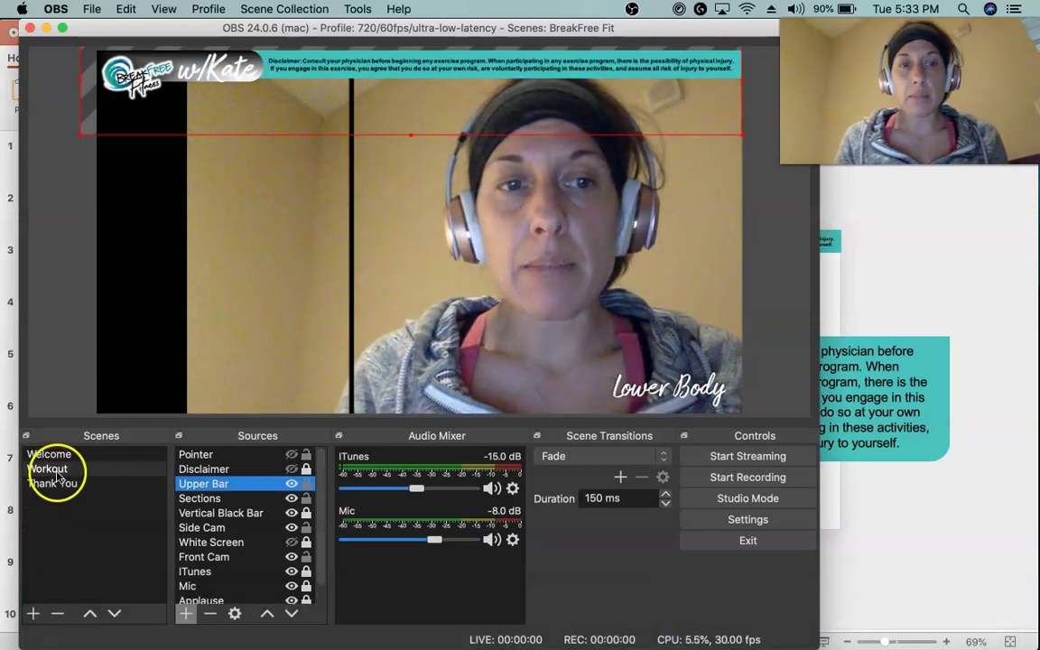
left_click(60, 469)
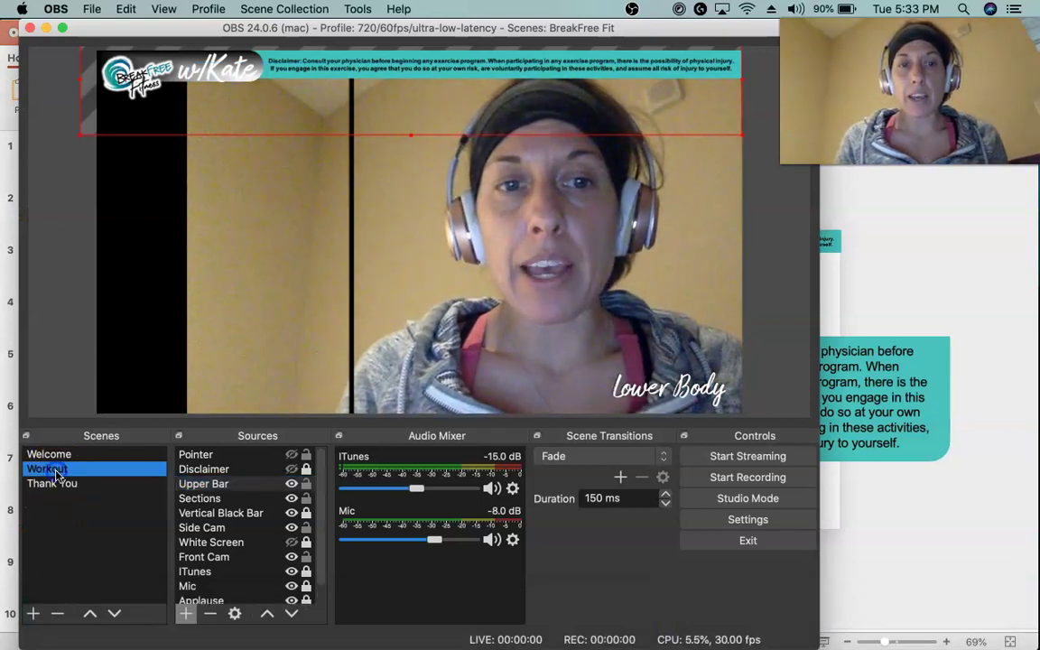
left_click(223, 513)
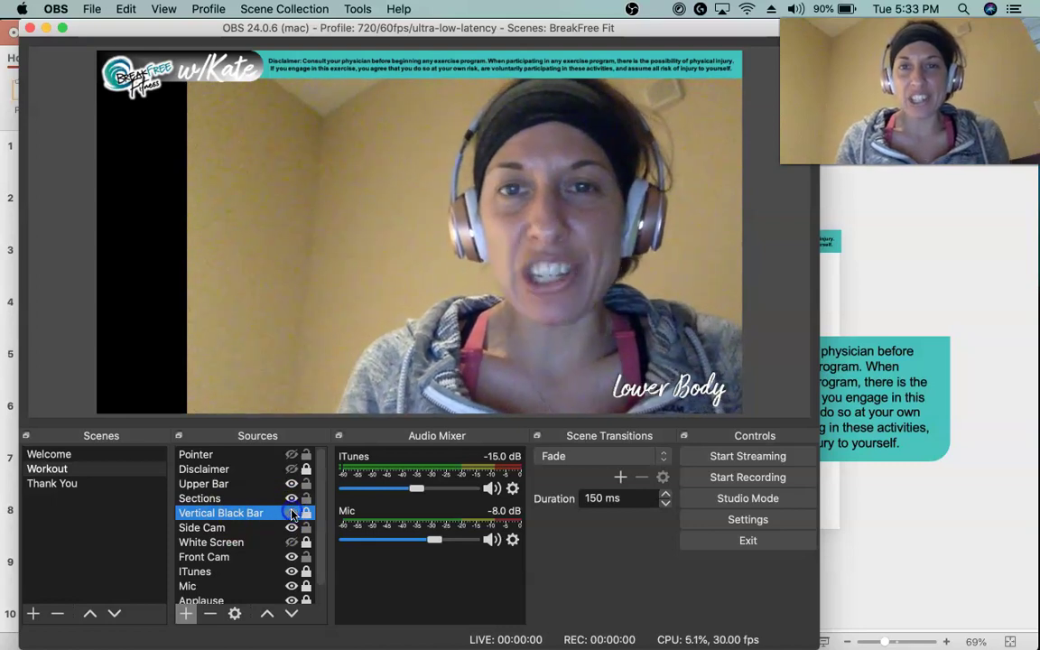
Step: Return to PowerPoint's slide 5 and move the "This live-stream has ended" text up and left, clear of the frame
left_click(988, 273)
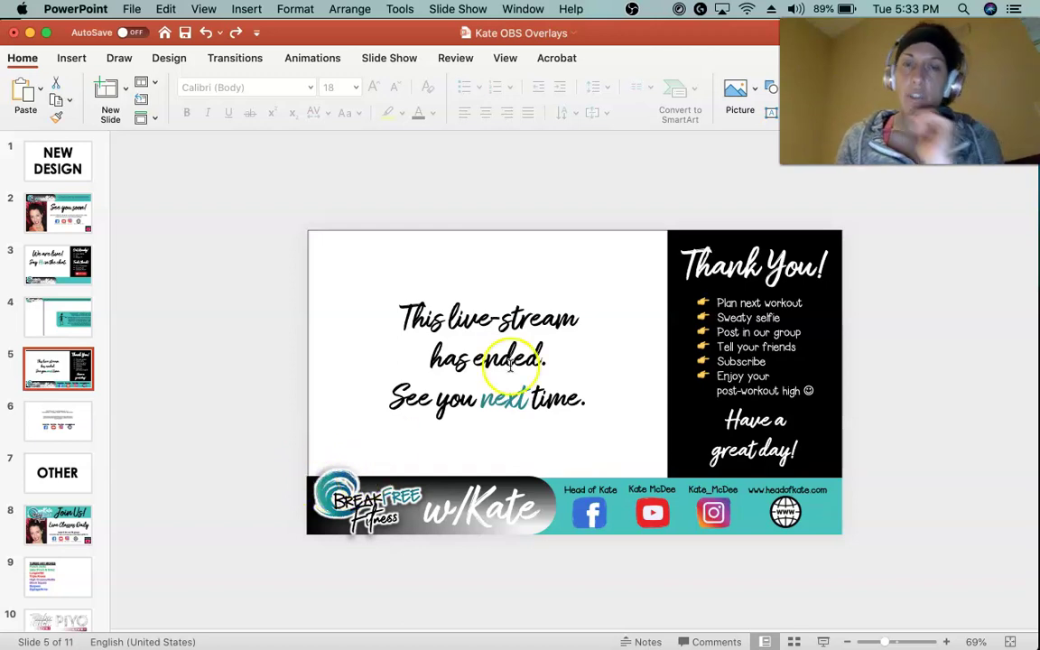
left_click(503, 332)
left_click_drag(563, 298, 276, 179)
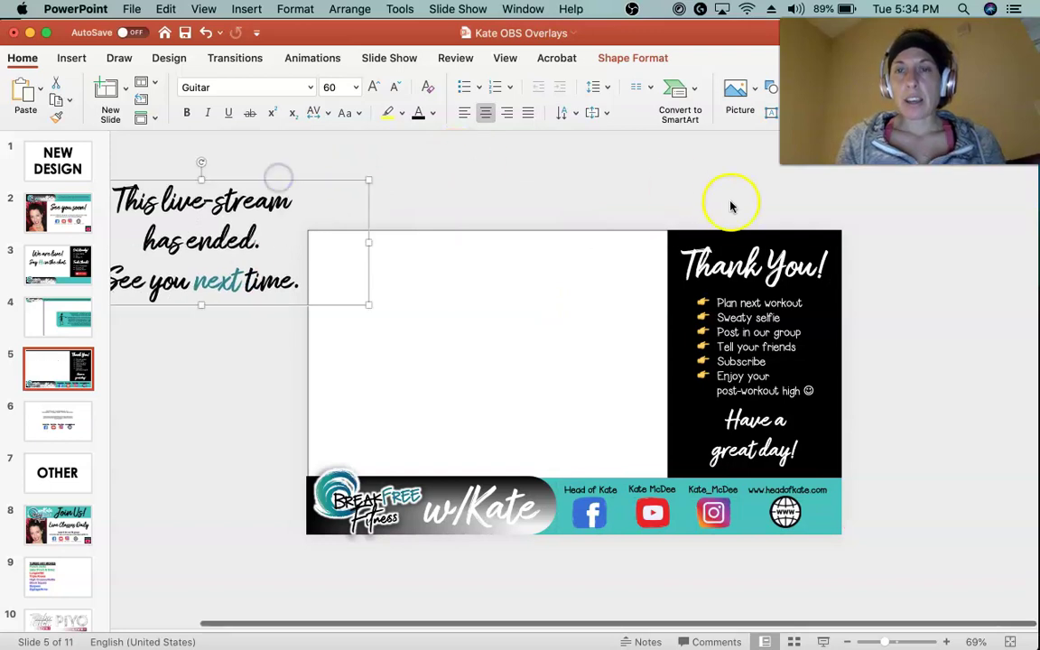
Step: Select all the Thank You frame's pieces together, try moving them slightly up, and undo the move
left_click(882, 217)
left_click_drag(882, 217, 246, 629)
mouse_move(382, 566)
left_mouse_down()
mouse_move(407, 576)
mouse_move(378, 539)
mouse_move(406, 576)
mouse_move(360, 558)
mouse_move(478, 585)
mouse_move(359, 584)
mouse_move(383, 597)
mouse_move(383, 560)
left_mouse_up()
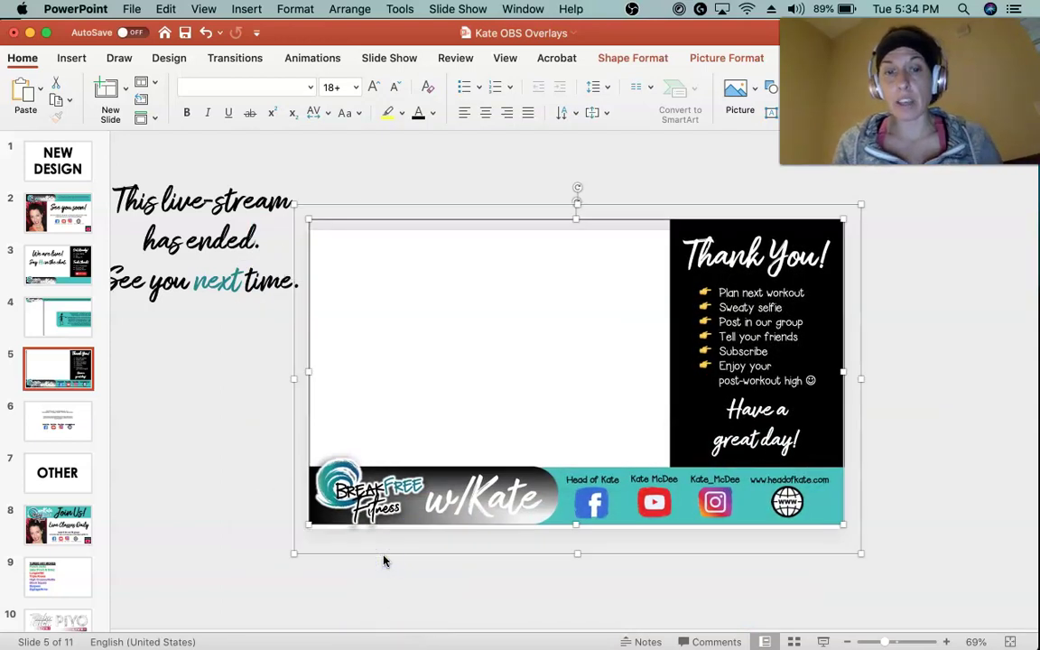
key("super+z")
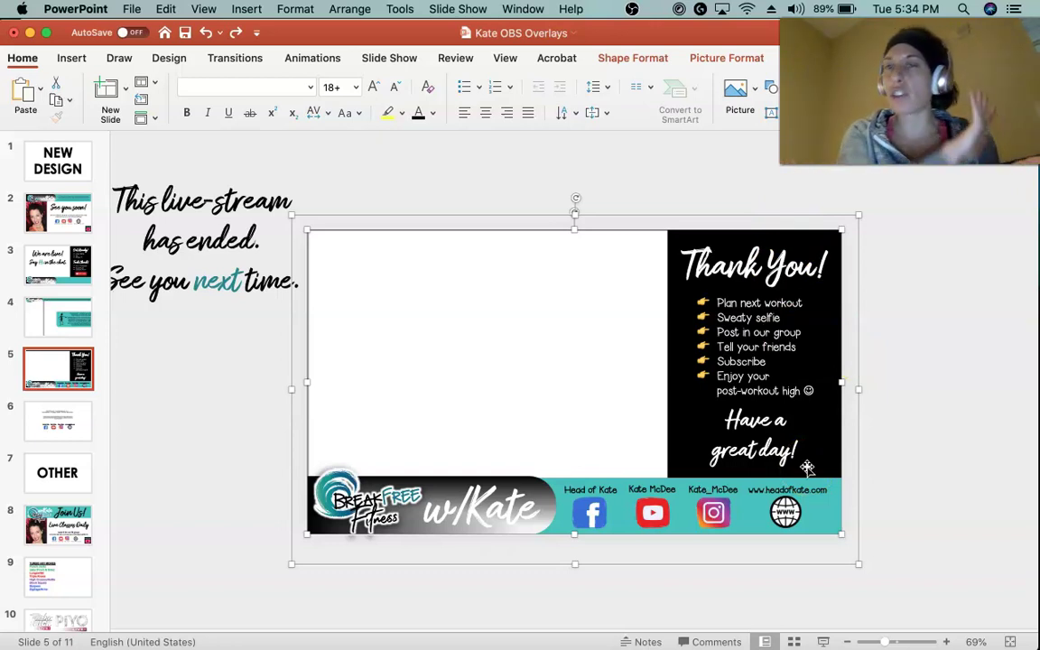
Step: Switch to OBS, open the Thank You scene, and briefly hide the Thank You Frame source
left_click(715, 485)
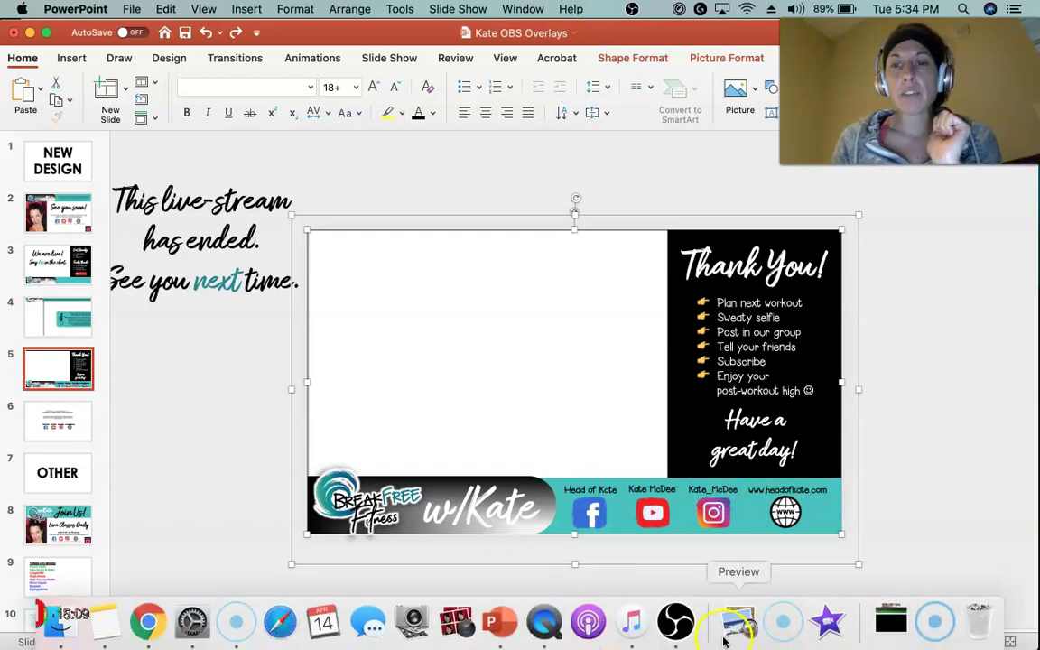
left_click(673, 623)
left_click(51, 483)
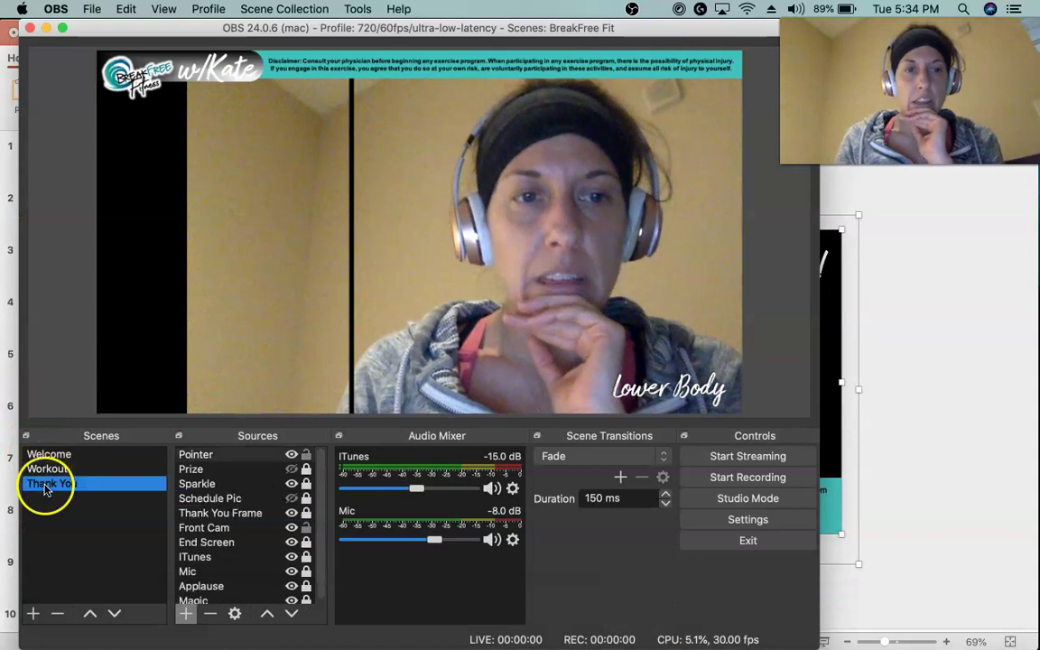
left_click(216, 514)
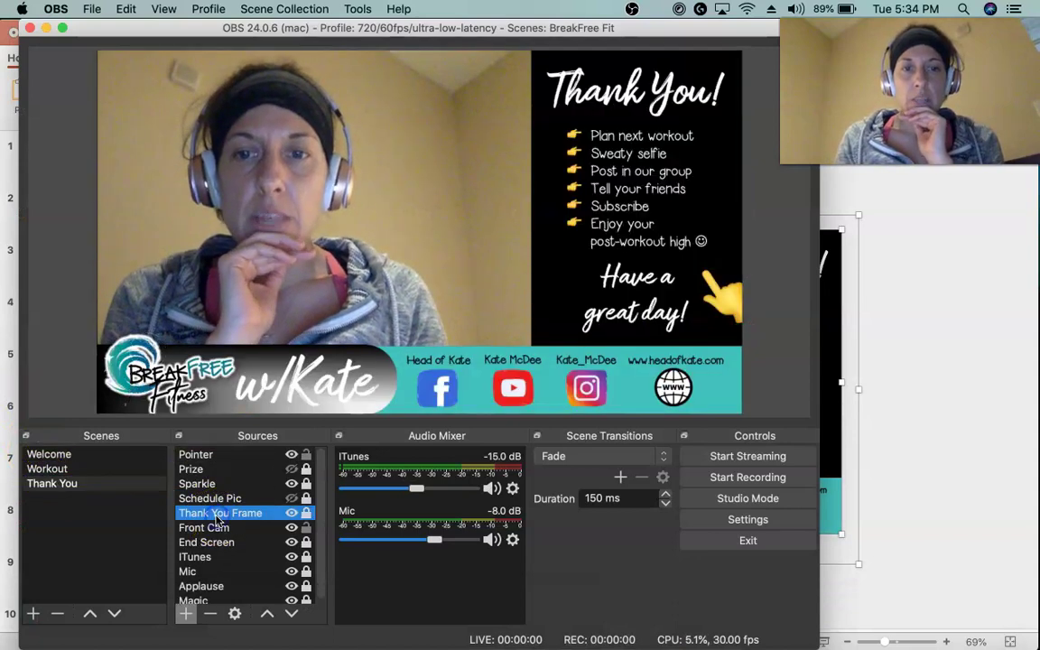
left_click(291, 514)
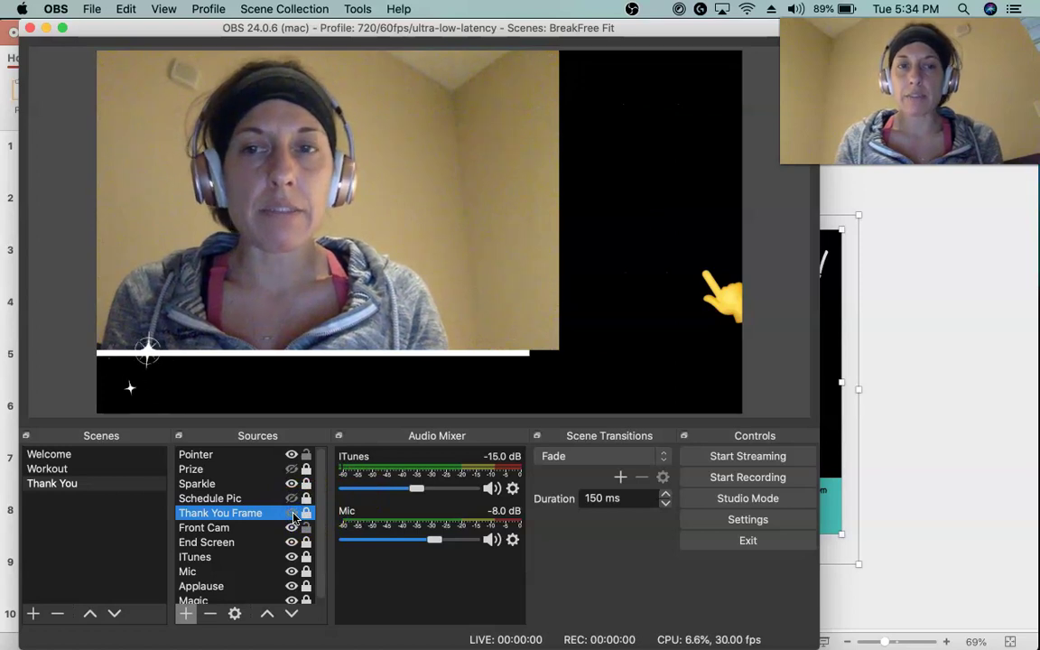
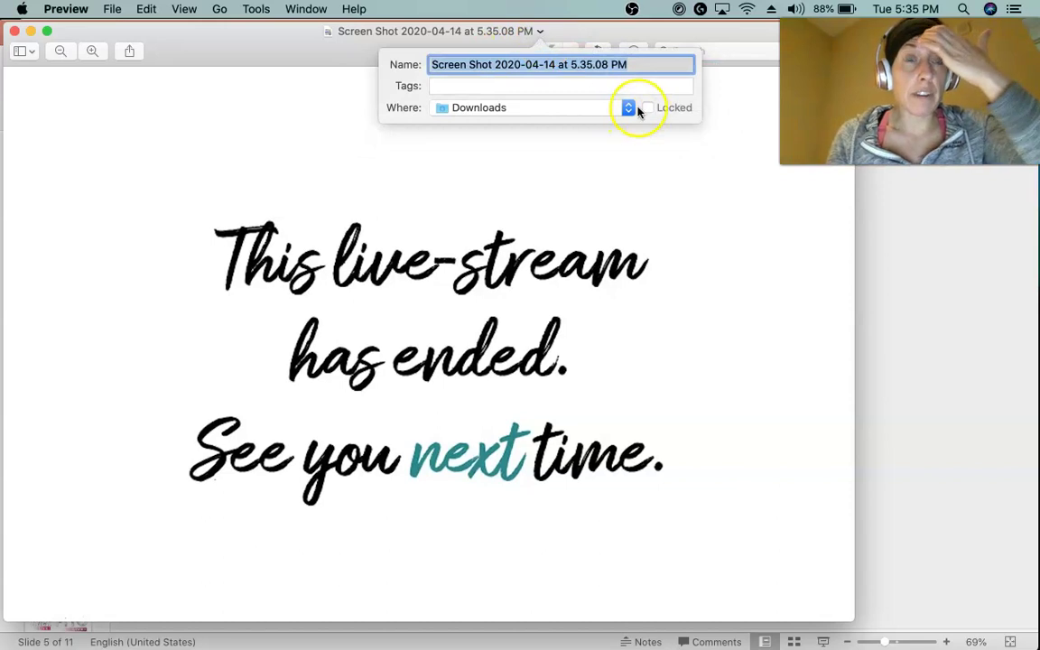
Step: Close the screenshot preview, switch to OBS, and hide the Front Cam source in the Thank You scene
left_click(14, 30)
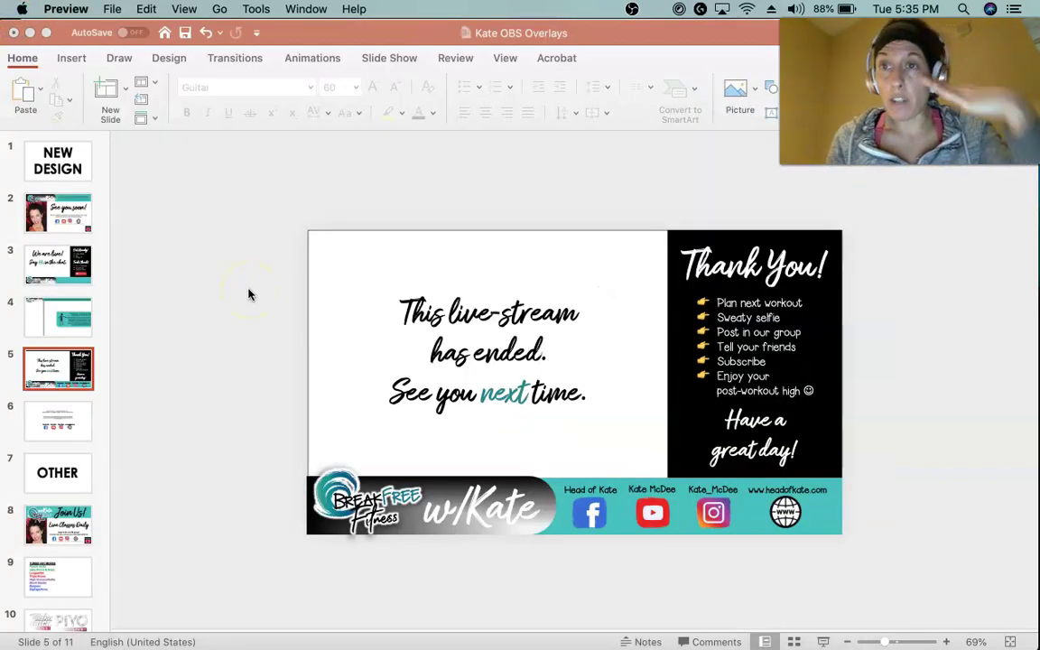
mouse_move(279, 623)
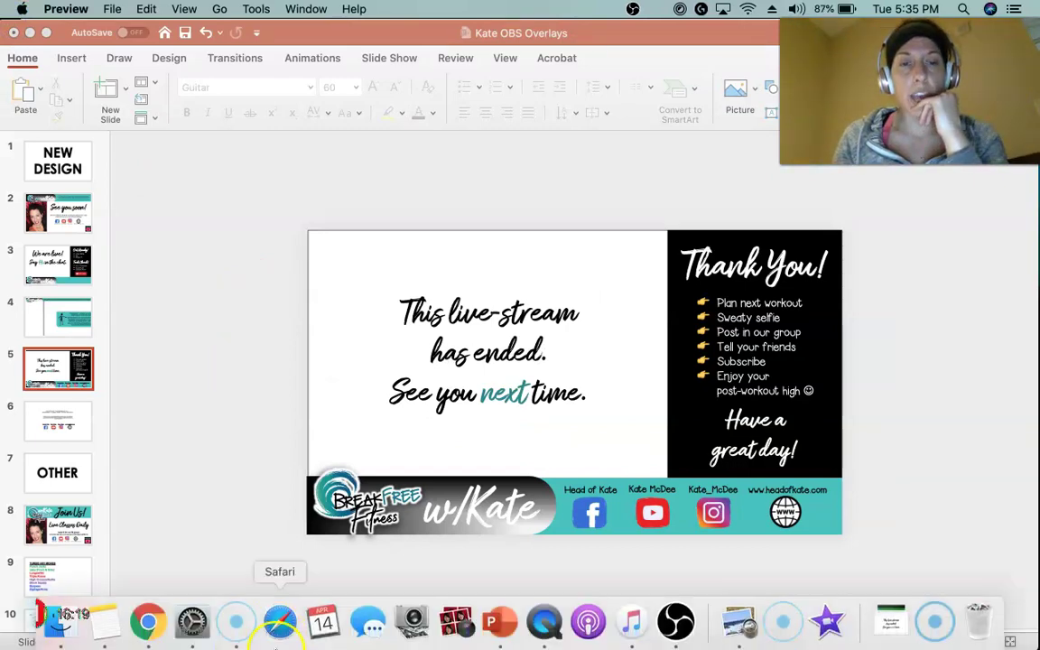
left_click(675, 623)
key("p")
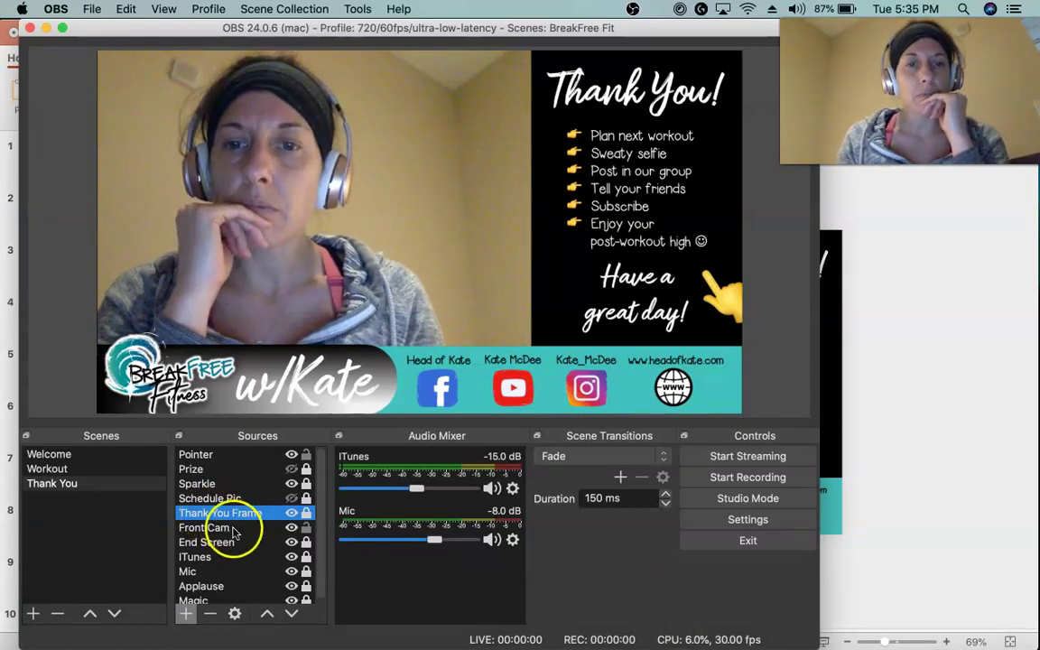
left_click(289, 527)
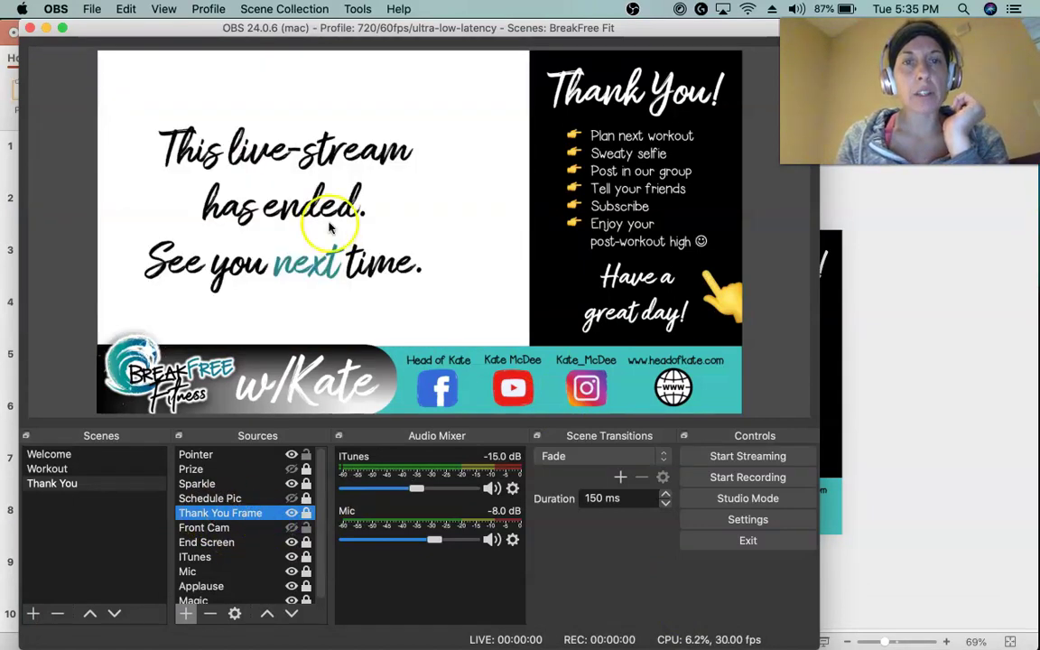
Step: Shift the Front Cam source slightly left, then unlock End Screen and align its right edge with the Thank You panel
left_click(300, 188)
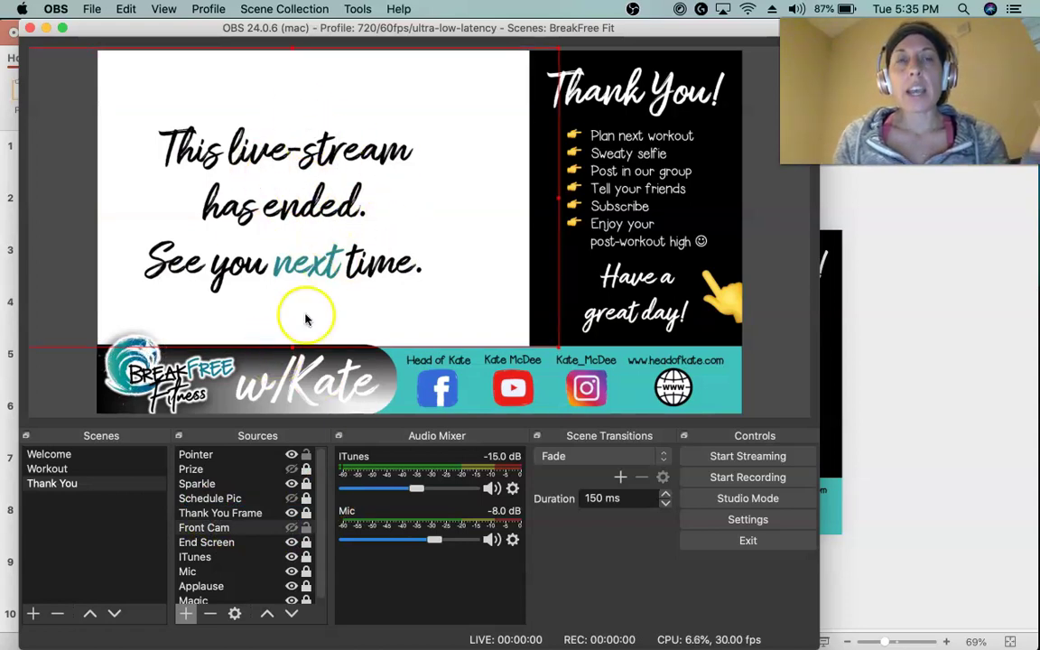
mouse_move(288, 205)
left_mouse_down()
mouse_move(332, 204)
mouse_move(330, 221)
mouse_move(278, 204)
left_mouse_up()
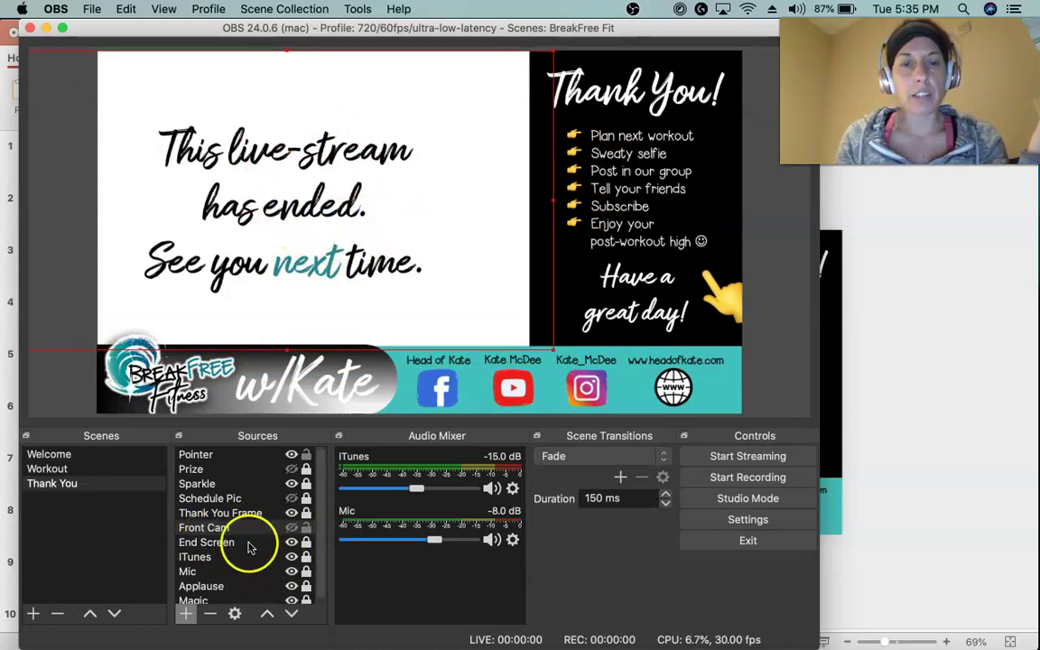
left_click(312, 542)
mouse_move(343, 262)
left_mouse_down()
mouse_move(390, 285)
mouse_move(377, 232)
mouse_move(390, 235)
mouse_move(125, 278)
mouse_move(337, 157)
mouse_move(232, 286)
mouse_move(451, 301)
mouse_move(422, 178)
mouse_move(429, 336)
mouse_move(375, 376)
mouse_move(293, 325)
mouse_move(294, 275)
mouse_move(353, 262)
mouse_move(345, 257)
left_mouse_up()
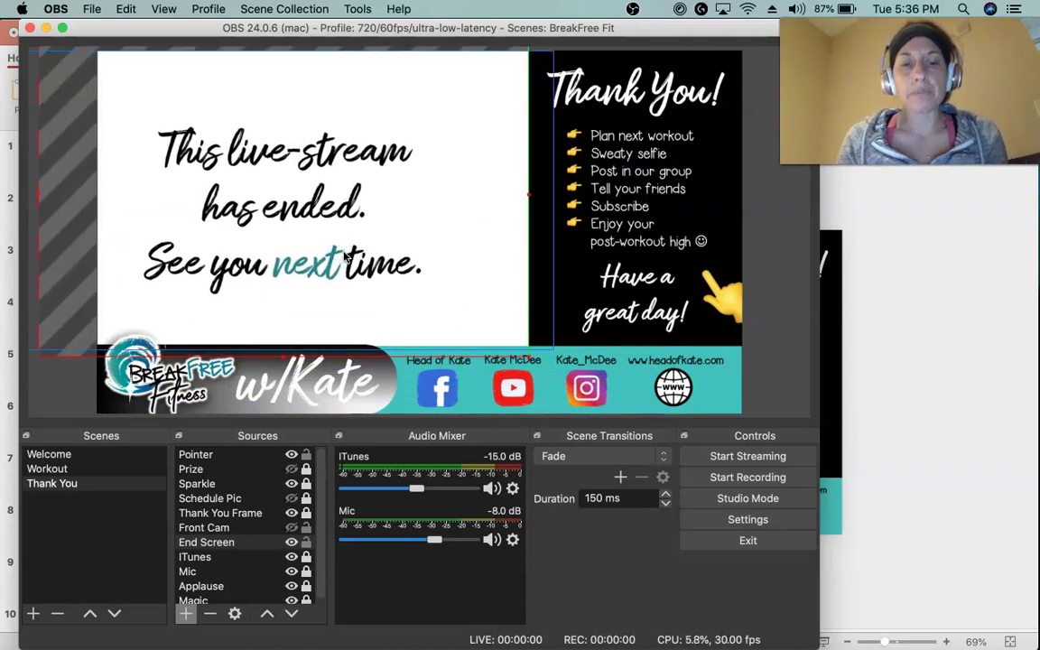
Step: Show the Schedule Pic overlay in the Thank You scene and return to slide 5 in PowerPoint
left_click(291, 499)
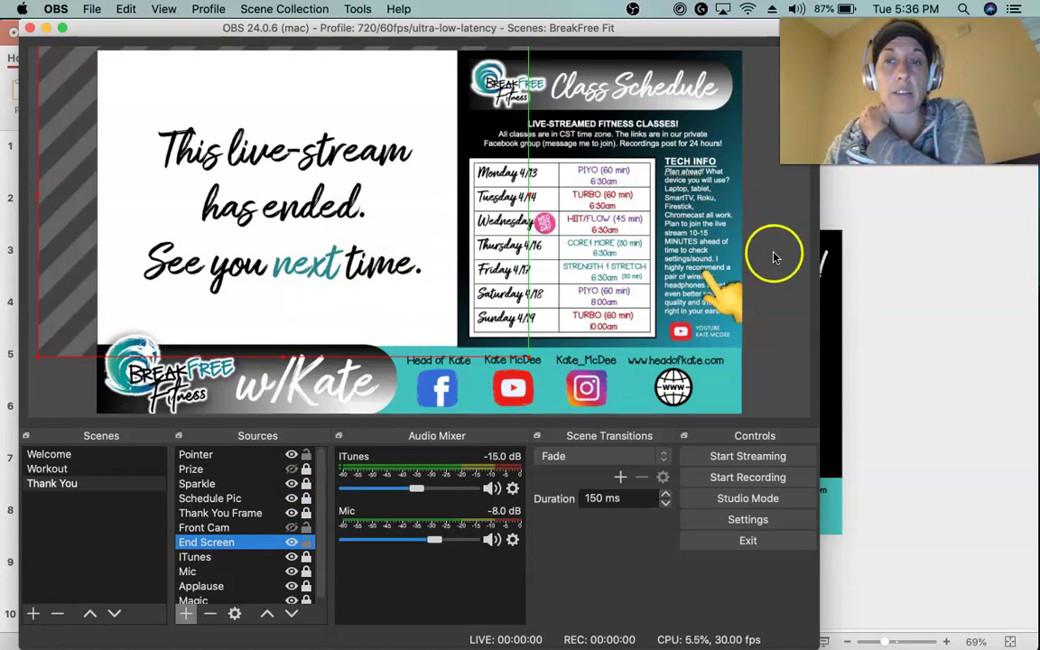
left_click(905, 290)
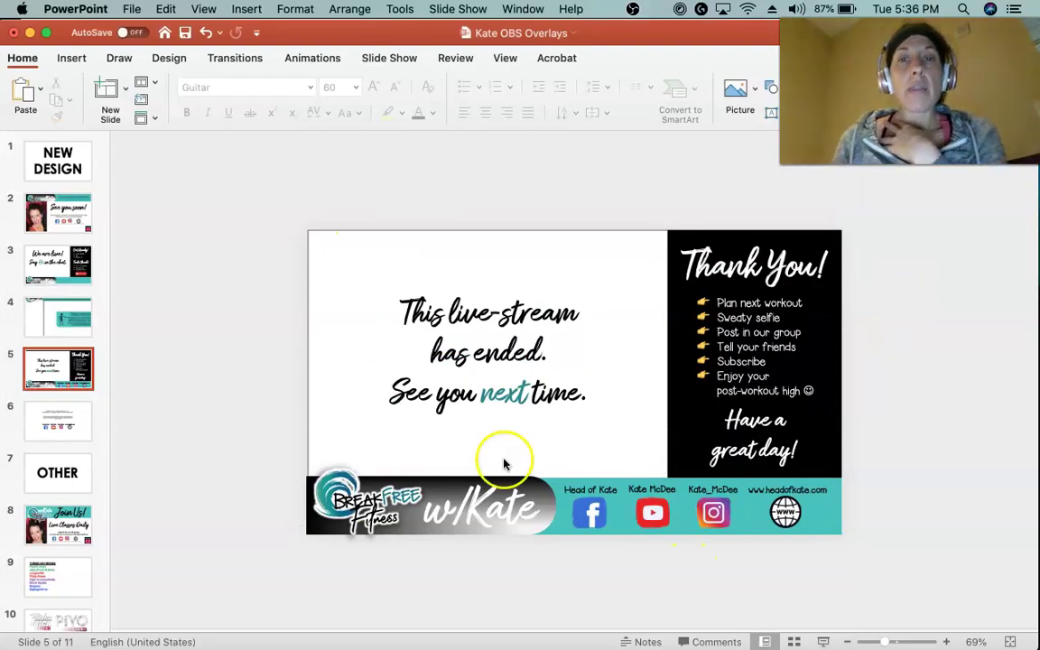
left_click(470, 409)
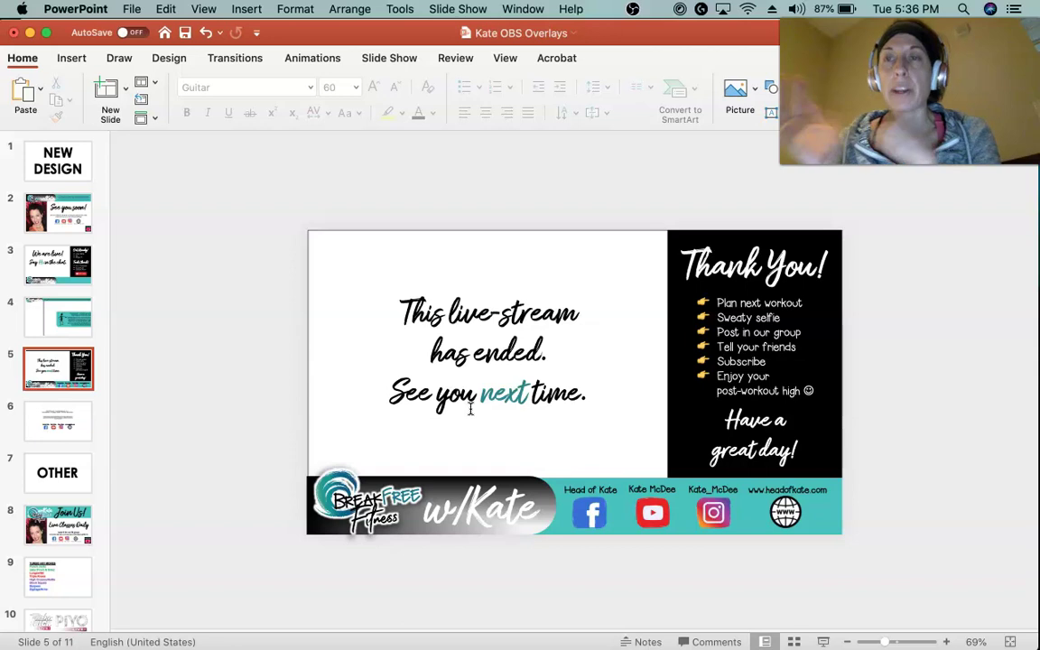